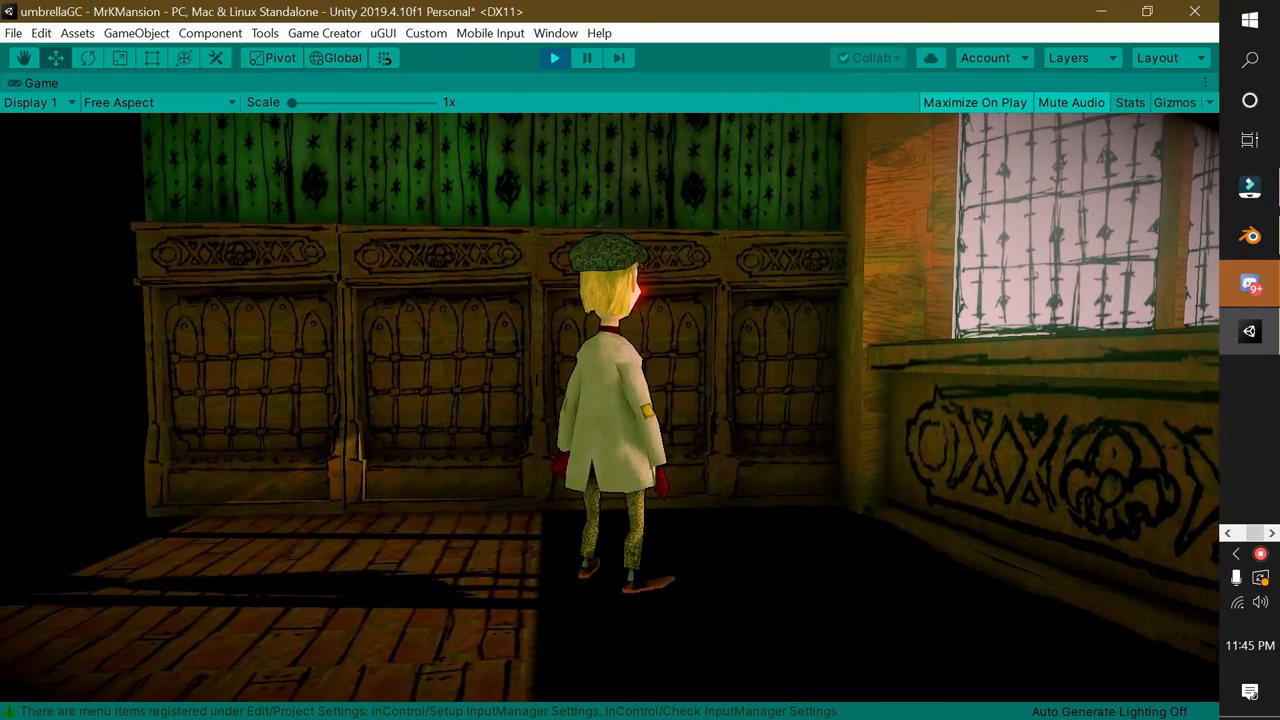
Walk the character around the wood-panelled room in play mode to examine the hand-drawn textures on walls, floor and windows.
key(a)
key(s)
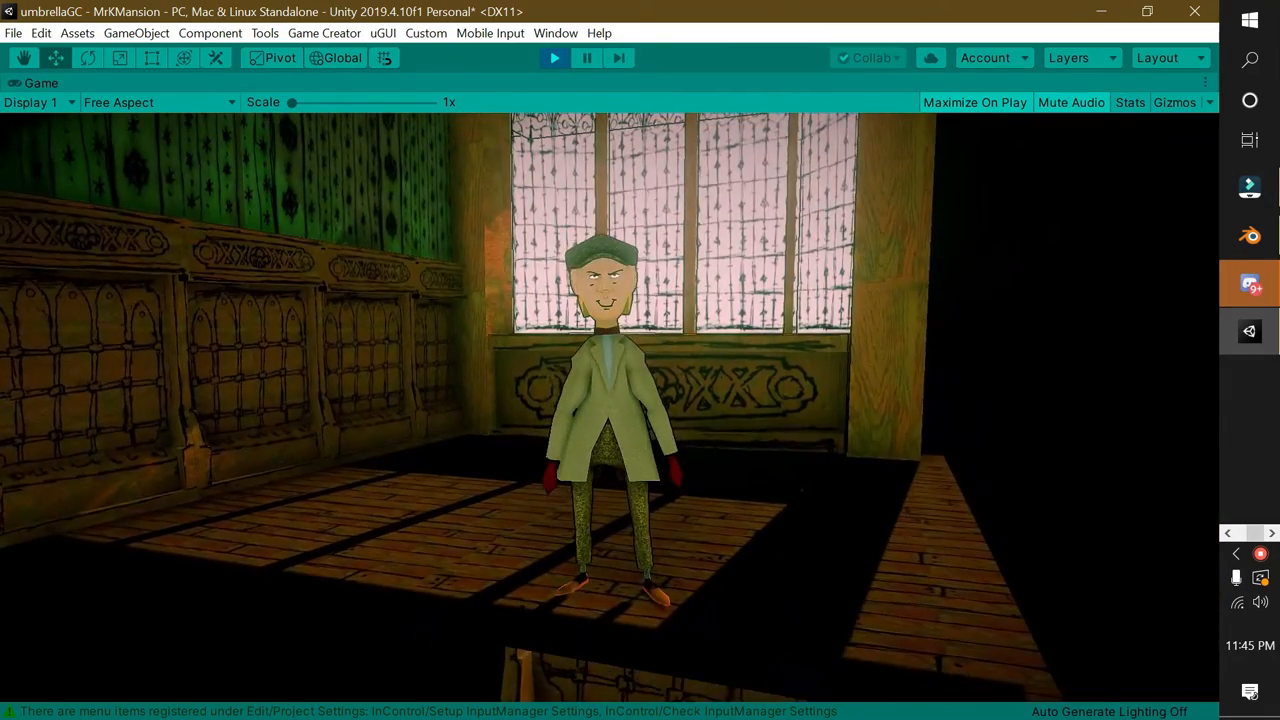
key(w)
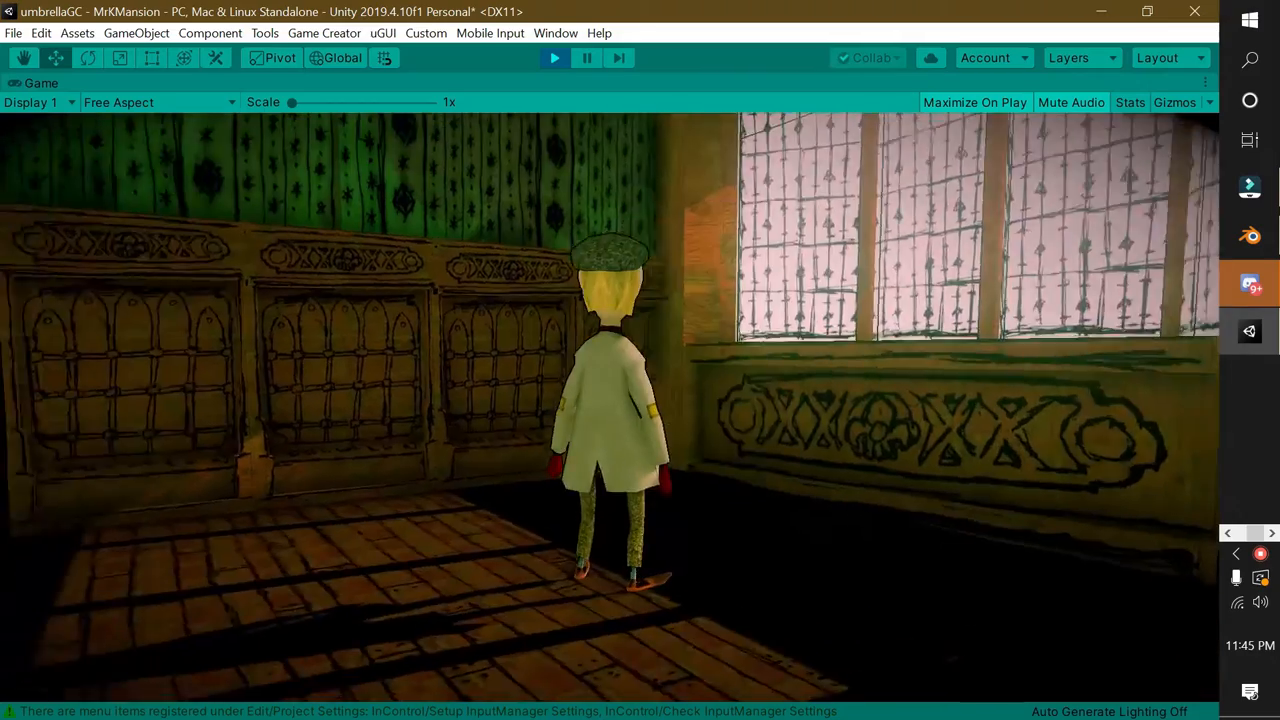
key(w)
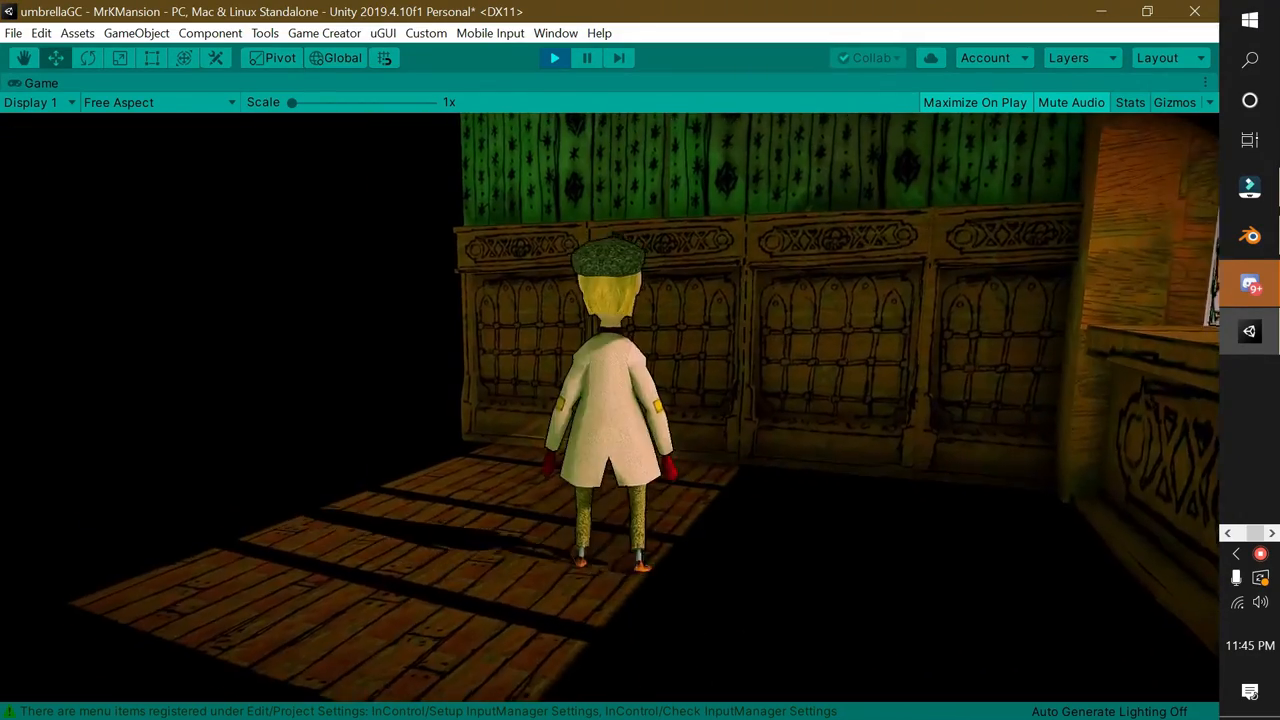
key(w)
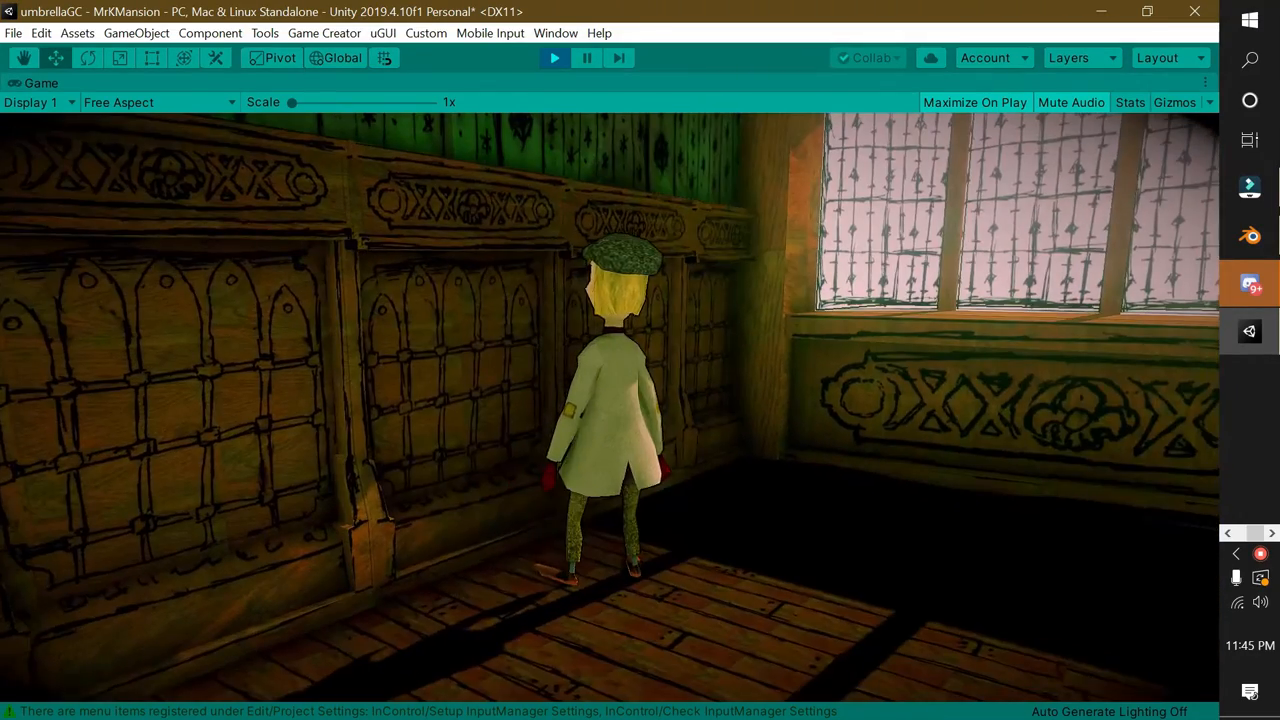
key(d)
key(a)
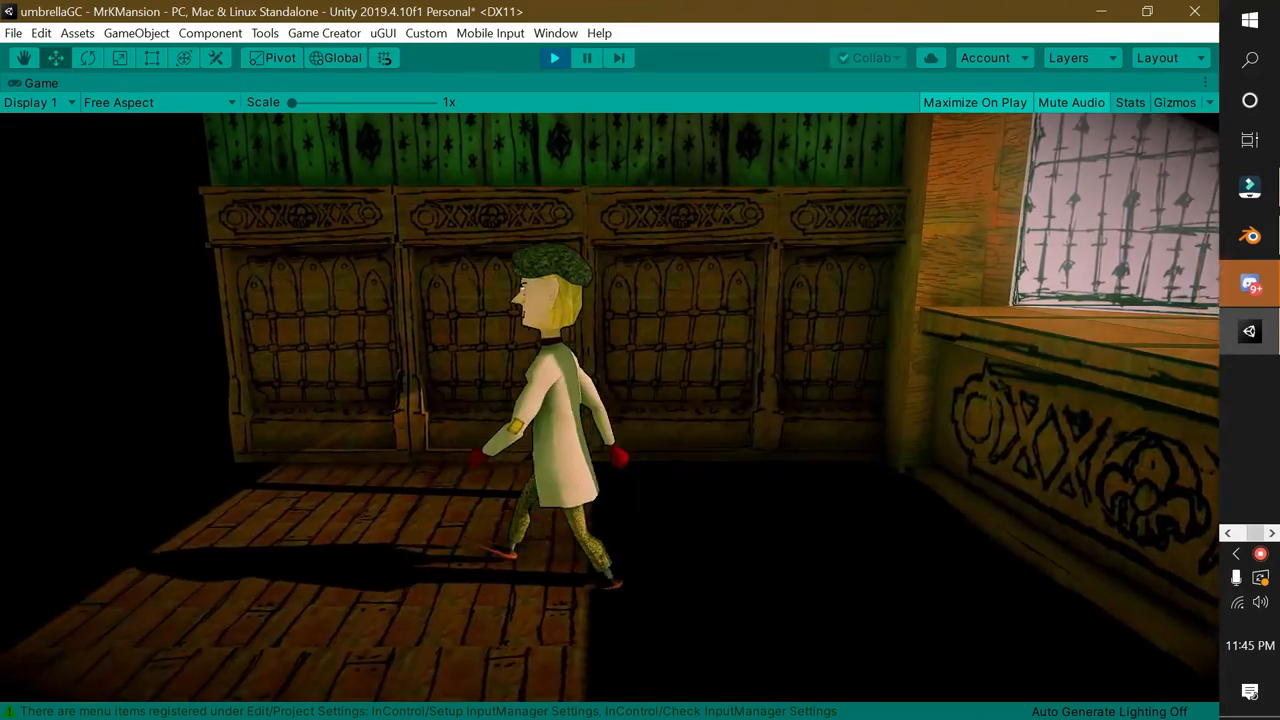
key(w)
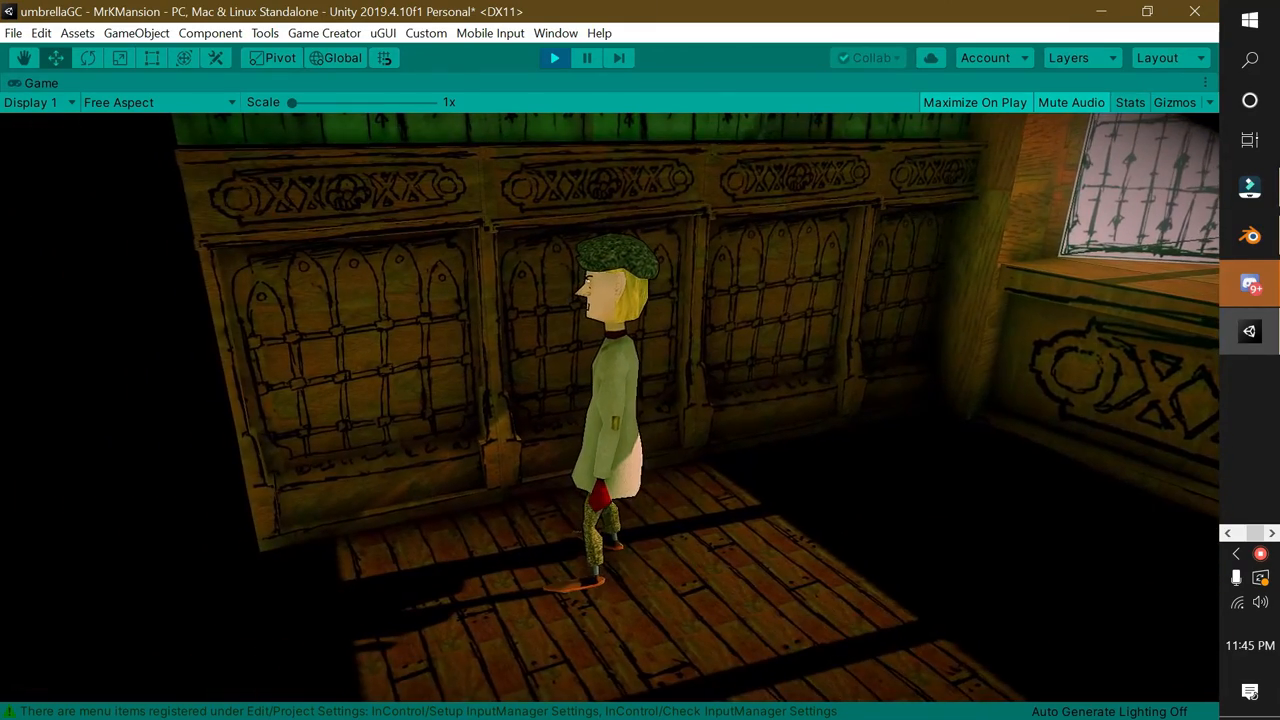
key(d)
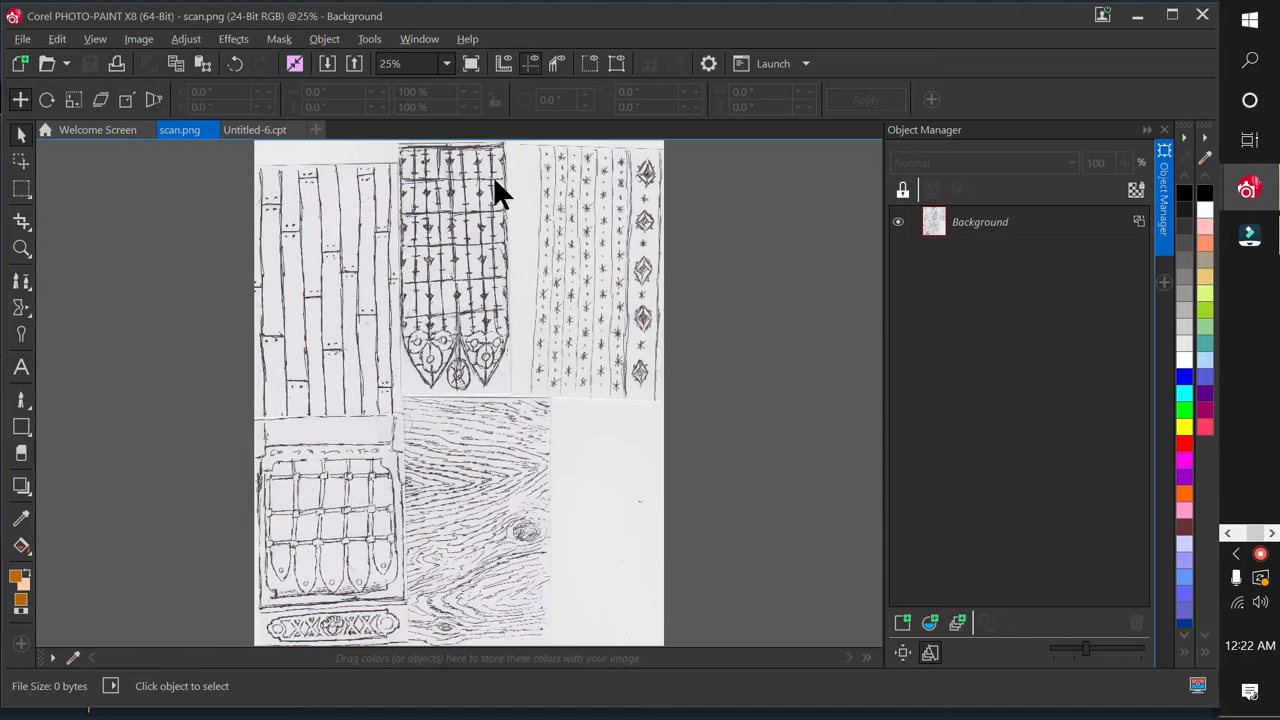
In Corel PHOTO-PAINT, mask the wallpaper drawing in scan.png with a rectangle and copy it into a new document.
click(21, 189)
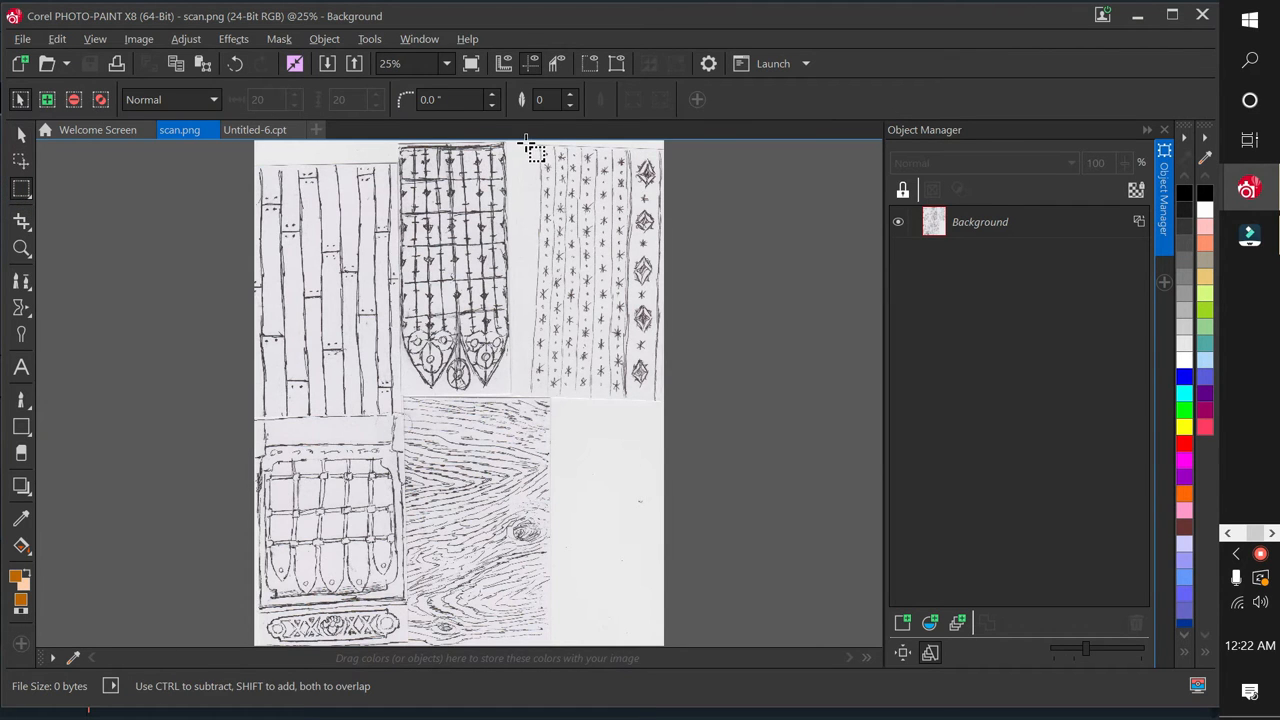
mouse_move(527, 142)
mouse_down()
mouse_move(605, 215)
mouse_move(666, 346)
mouse_move(662, 397)
mouse_up()
click(57, 38)
click(80, 280)
click(22, 38)
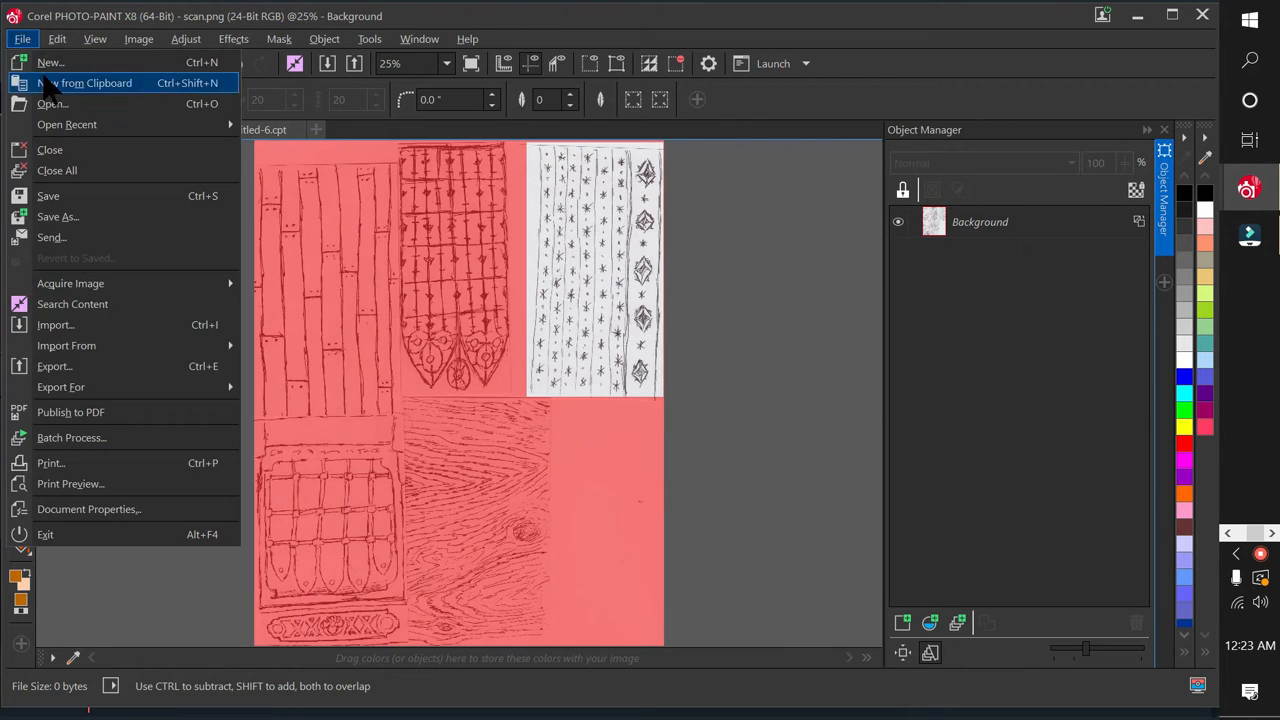
click(90, 83)
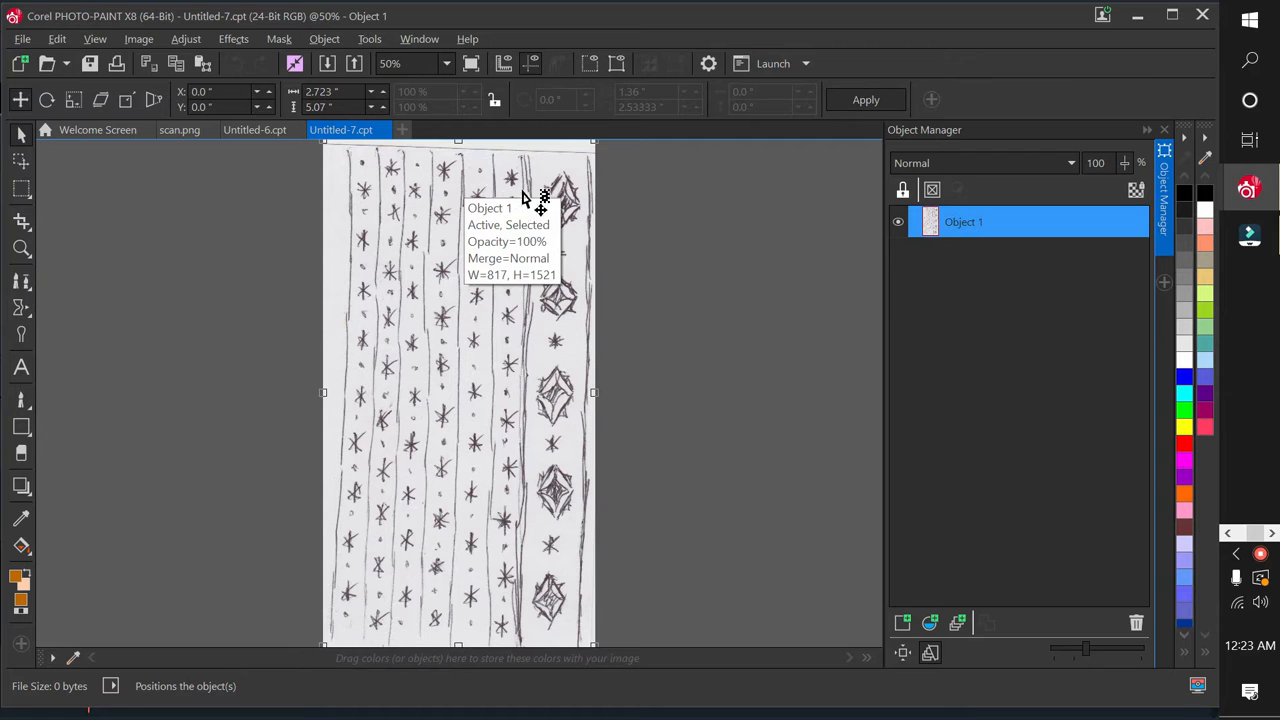
Rotate the pasted wallpaper object slightly counter-clockwise so its slanted stripes run vertically.
click(566, 176)
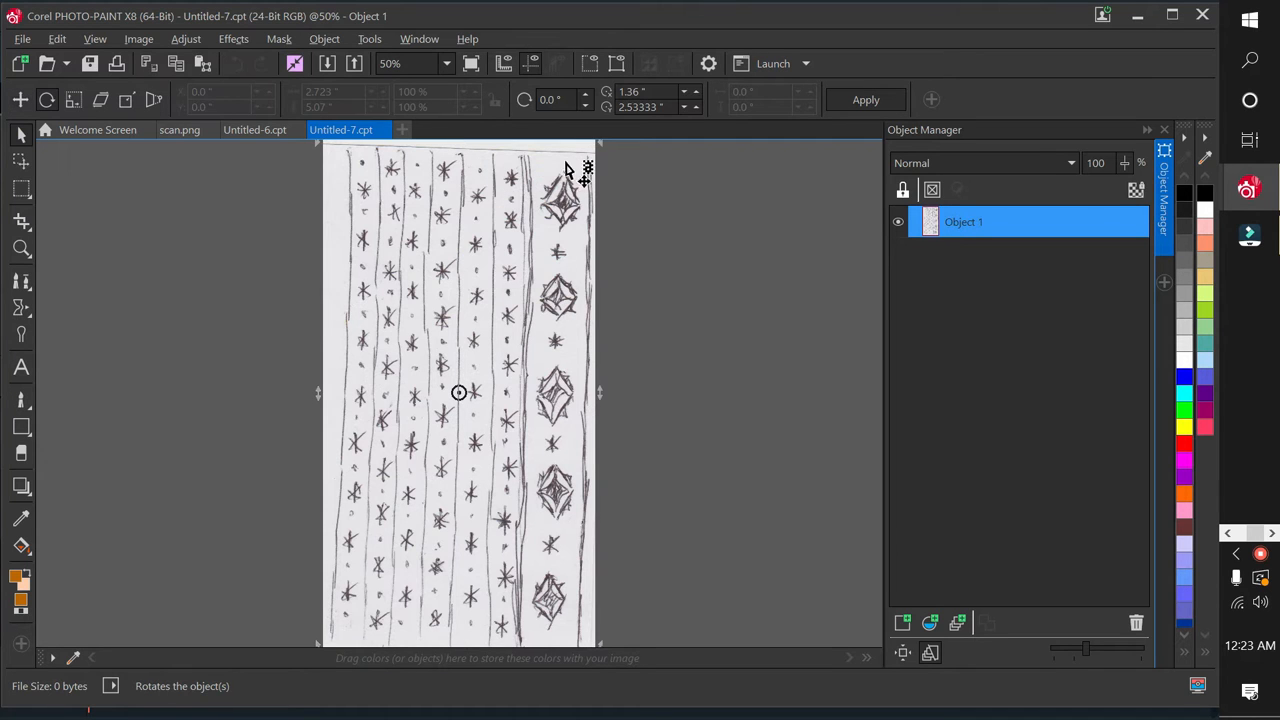
key(F3)
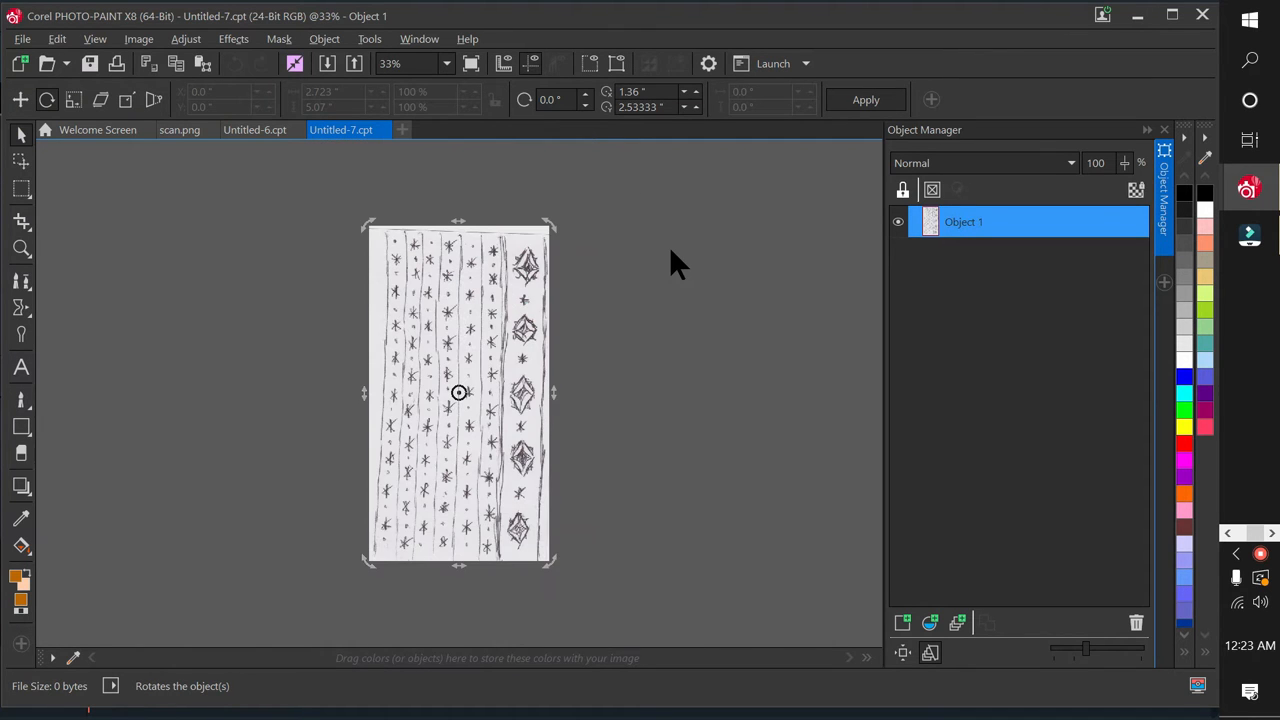
drag(552, 225, 554, 206)
double_click(493, 284)
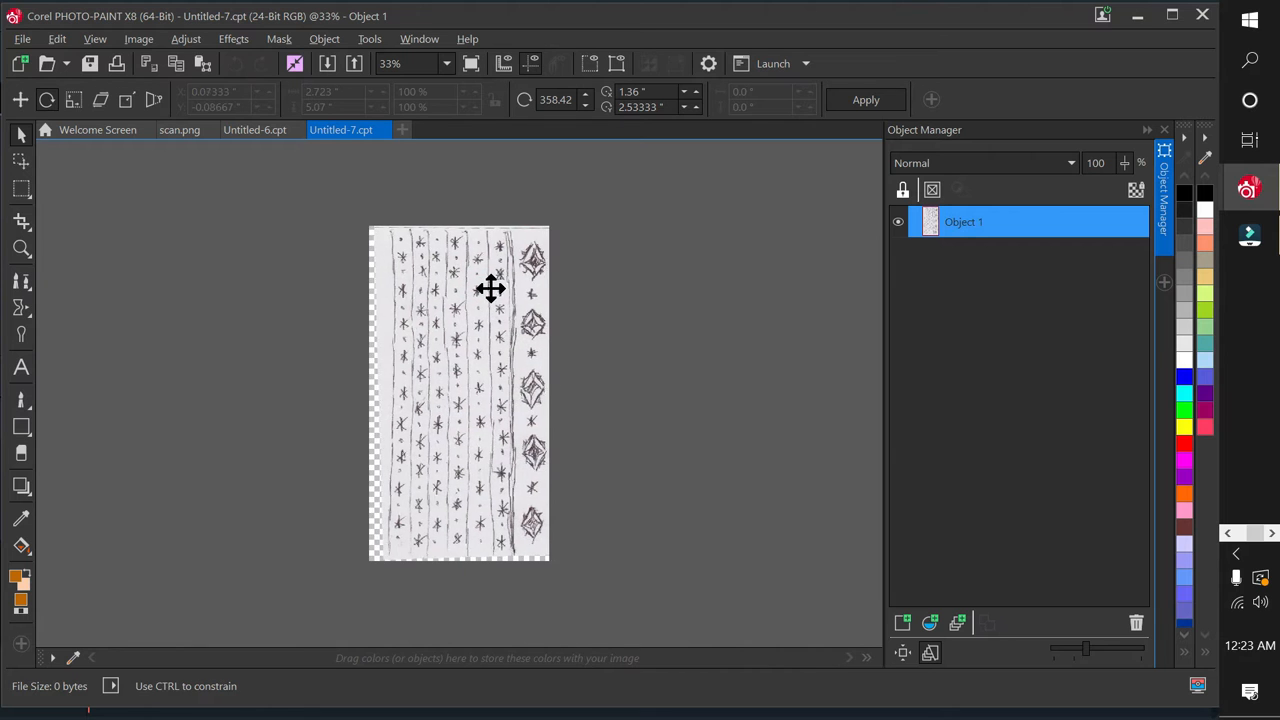
Crop the image to a rectangular mask around the wallpaper pattern, cutting off the uneven margins.
click(21, 189)
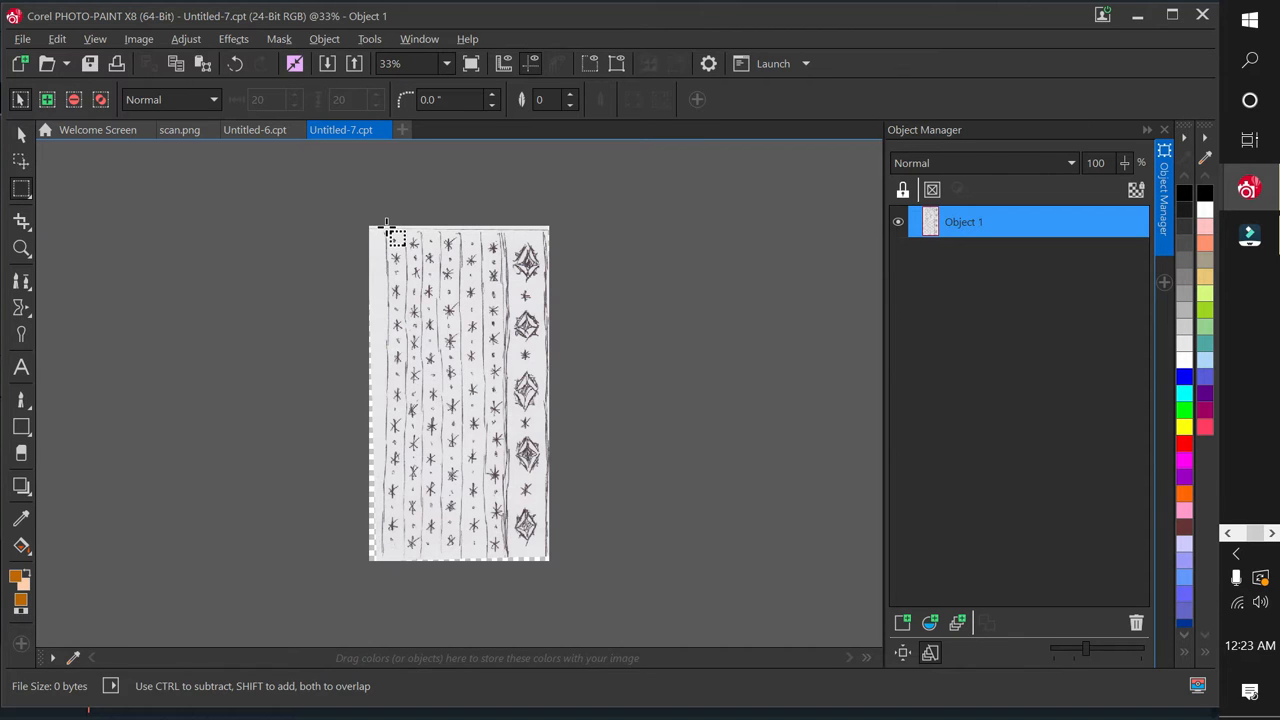
drag(390, 230, 554, 569)
click(138, 38)
mouse_move(160, 516)
click(435, 522)
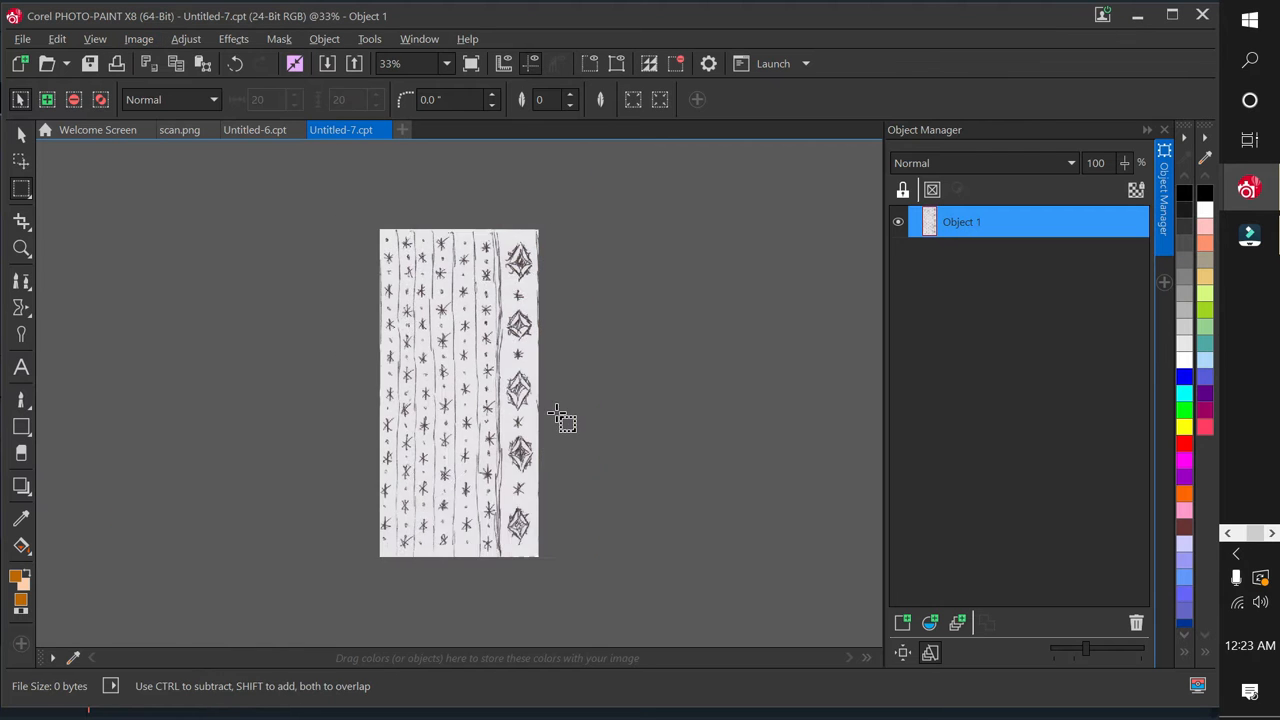
Apply Contrast Enhancement to the wallpaper with input value clipping at 152 and 219, comparing the preview with the original.
click(186, 38)
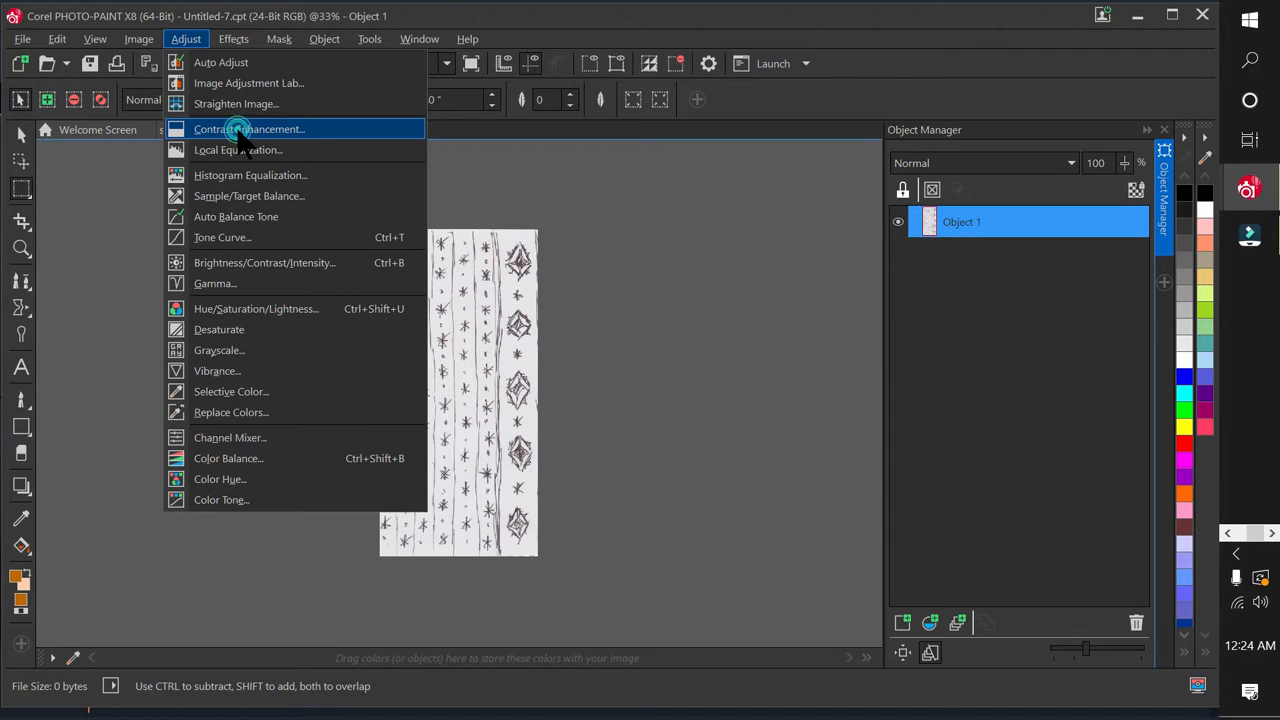
click(240, 130)
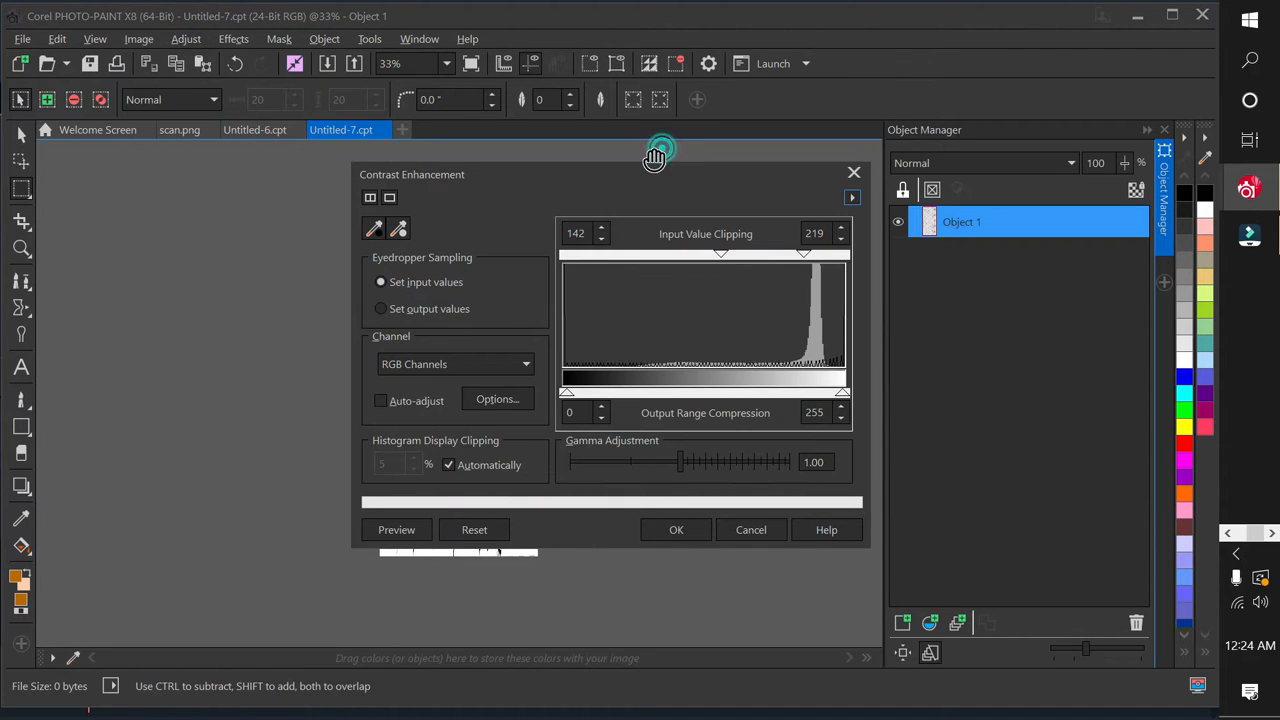
drag(649, 176, 589, 414)
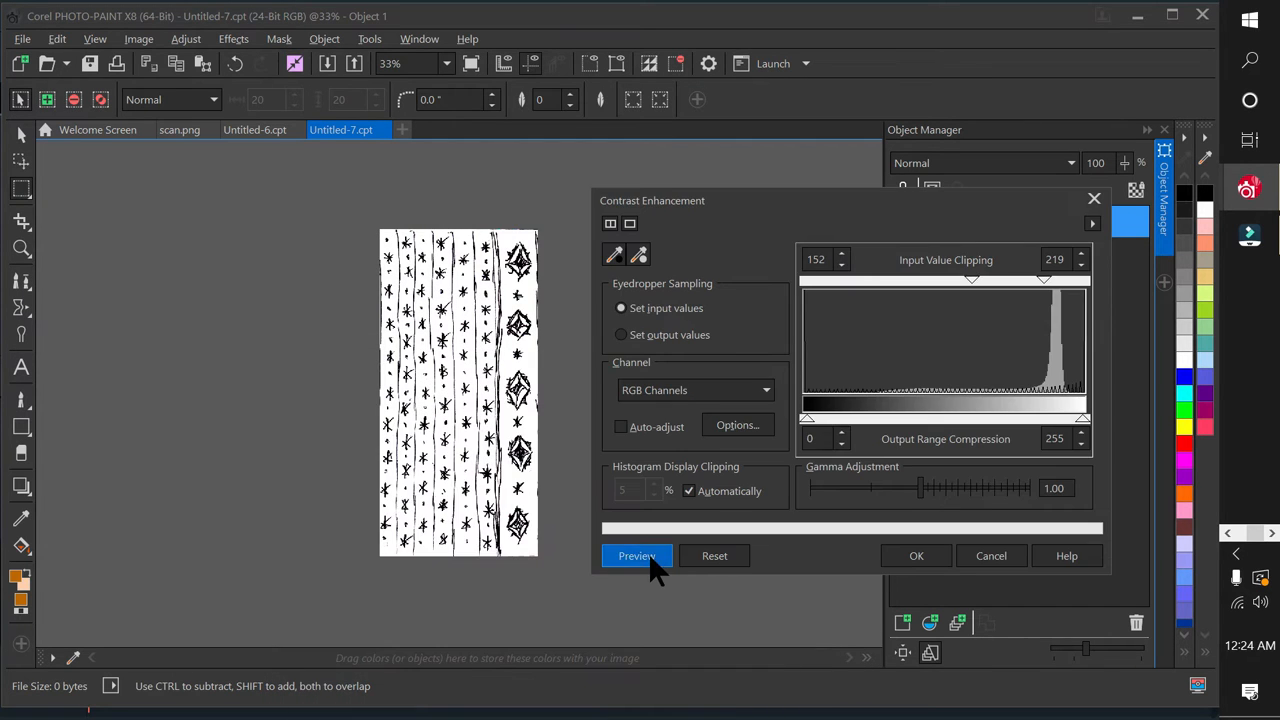
click(648, 556)
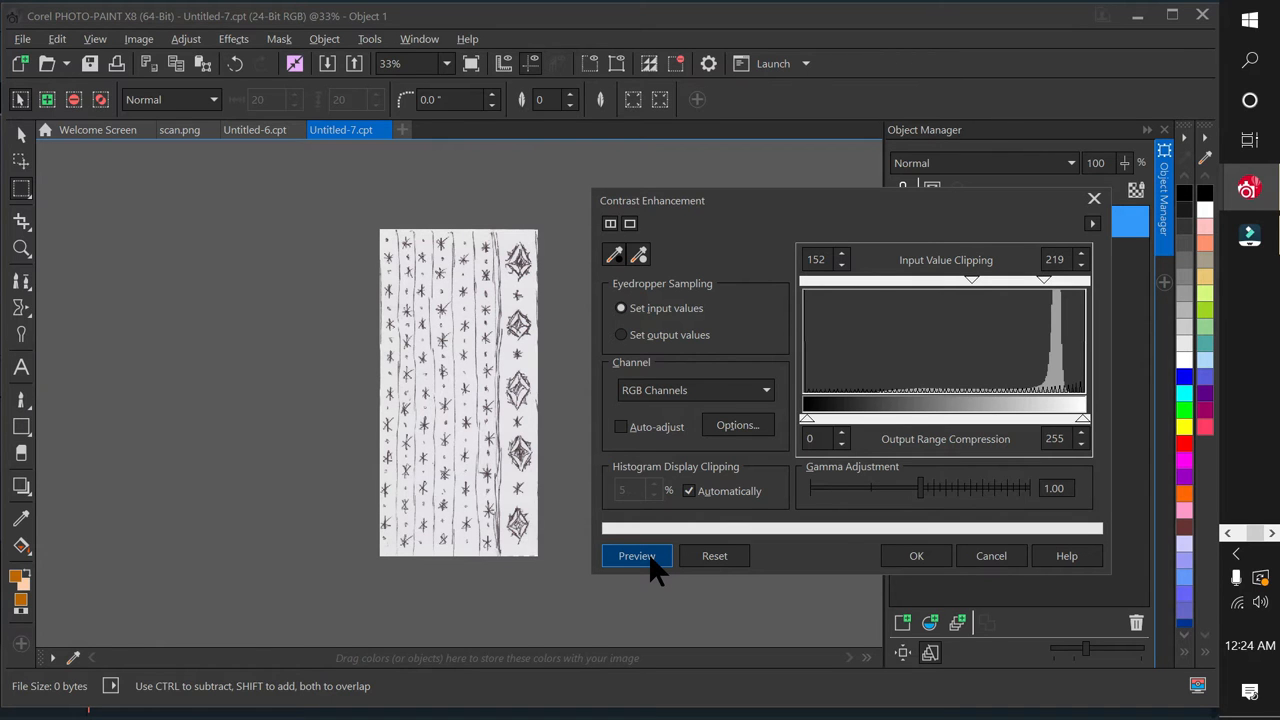
click(648, 556)
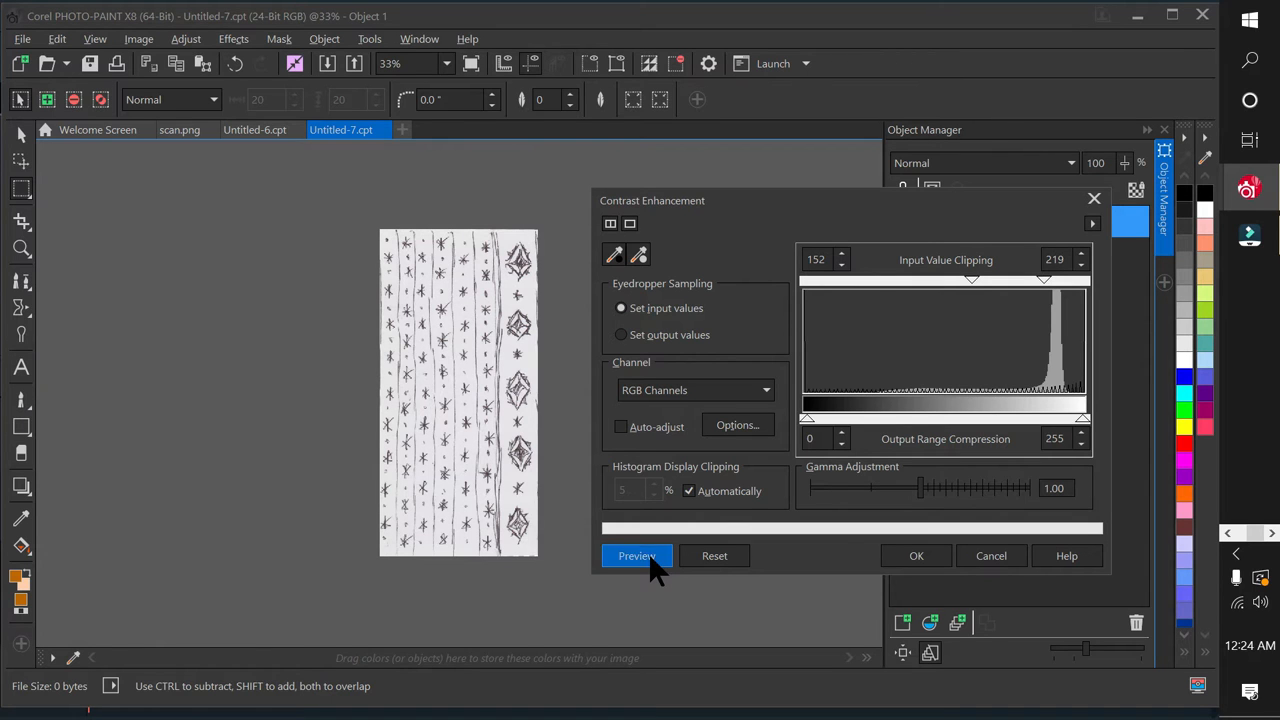
click(917, 556)
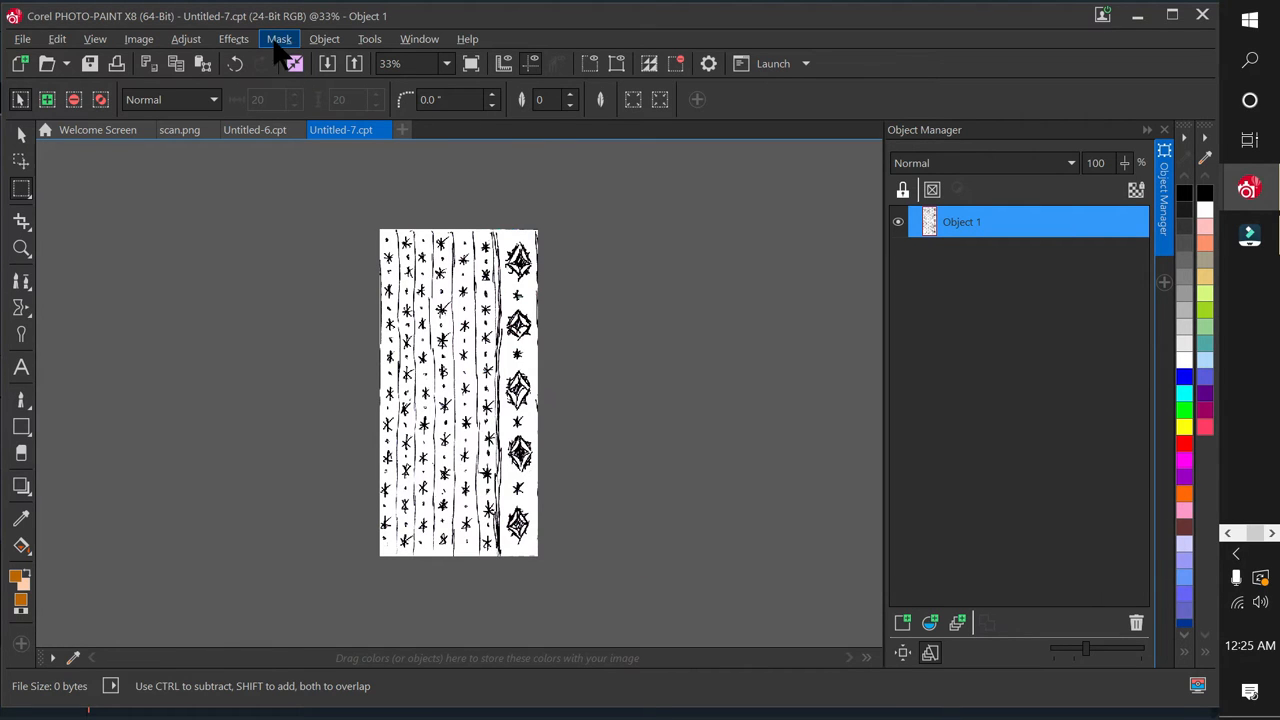
Copy the wallpaper object and place the copy as a second object directly over the original.
click(57, 39)
click(105, 262)
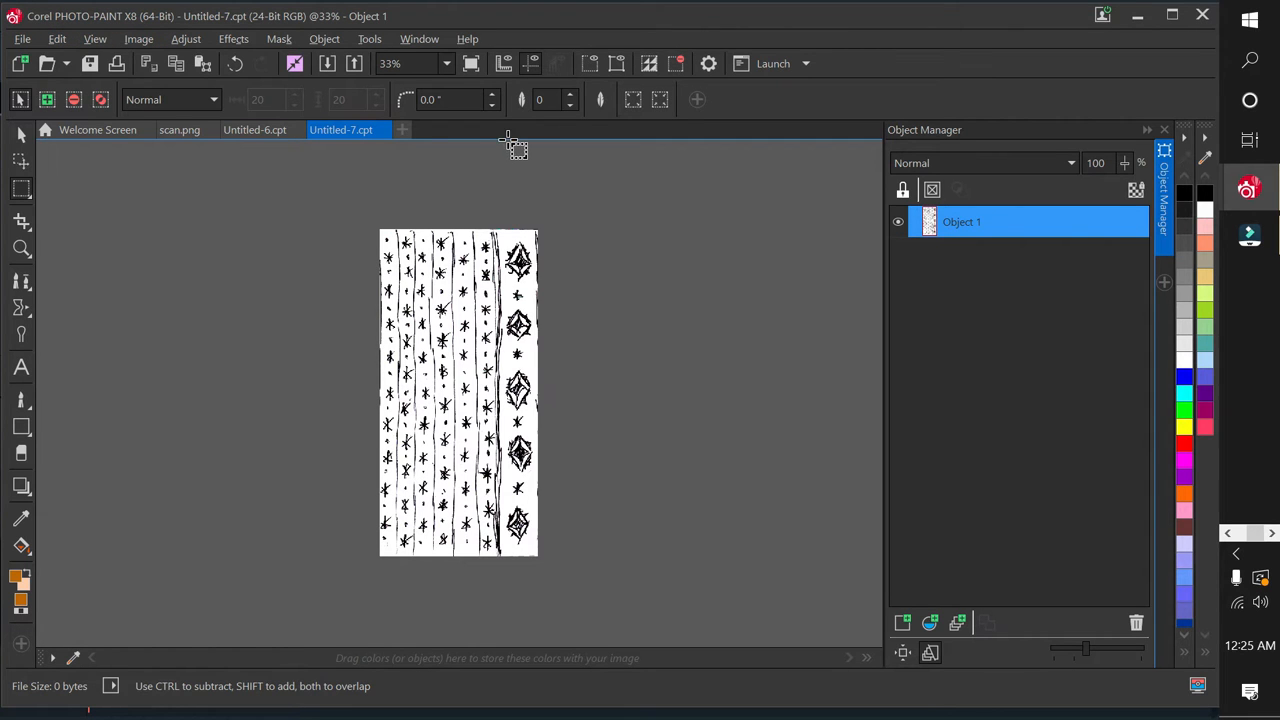
click(324, 39)
mouse_move(366, 285)
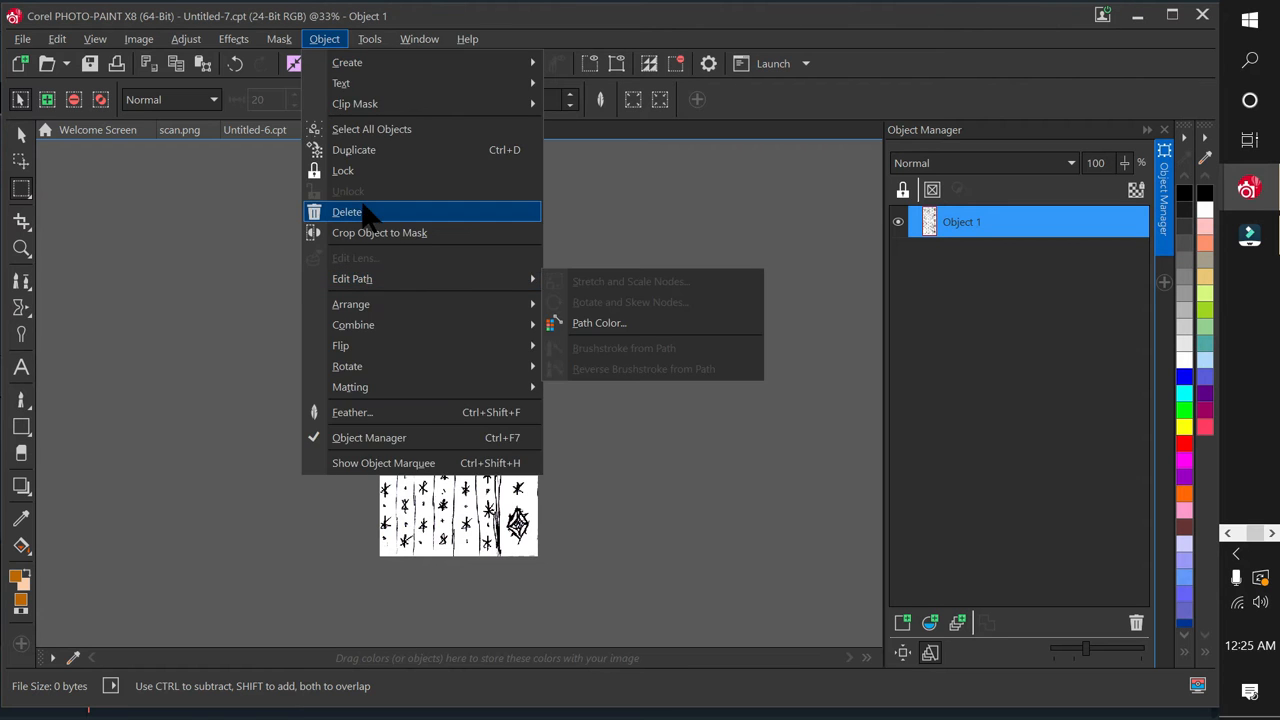
mouse_move(57, 39)
click(329, 298)
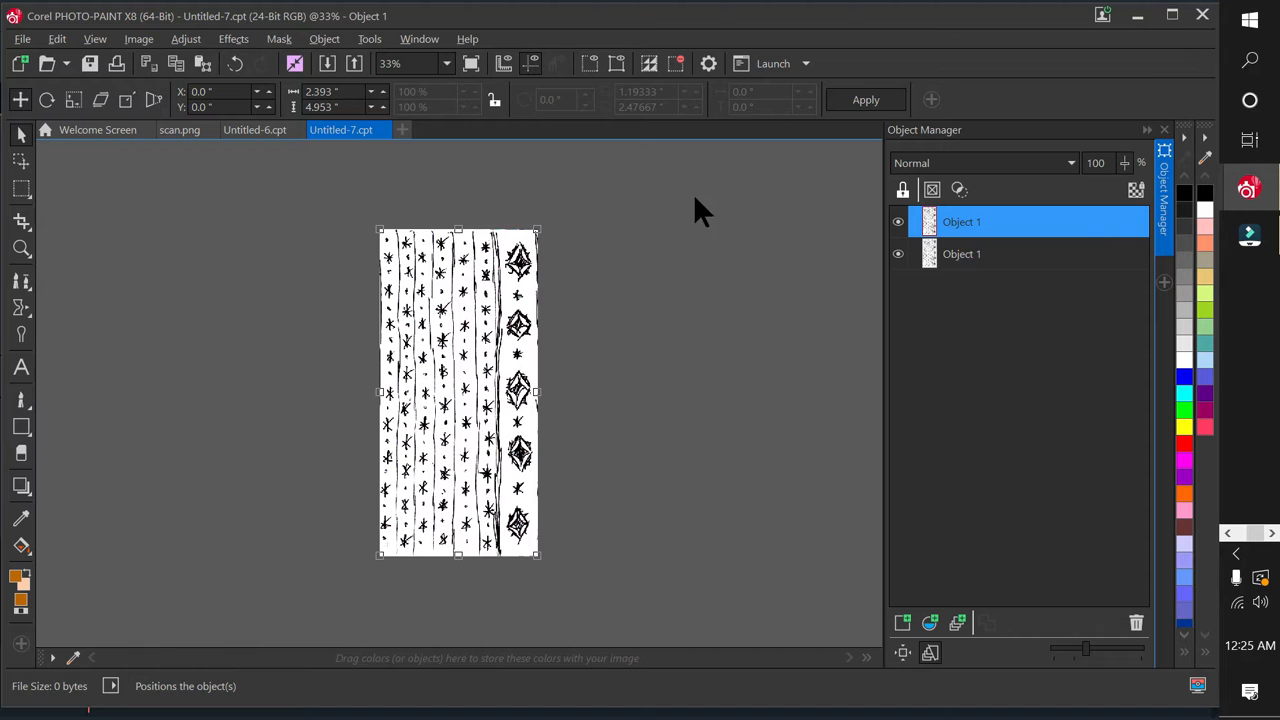
Apply a Motion Blur in direction 270 to the upper object, and name it smudge with Multiply merge at 100% opacity.
click(240, 39)
mouse_move(273, 129)
click(414, 240)
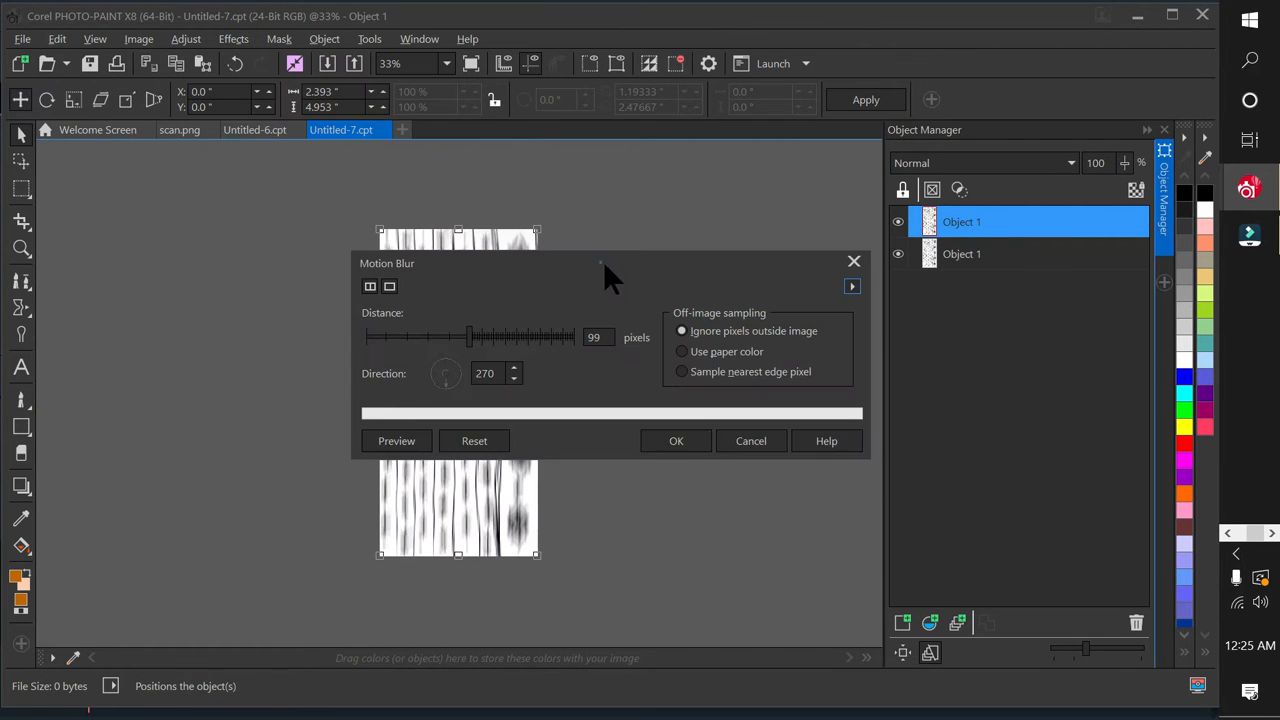
drag(603, 261, 796, 284)
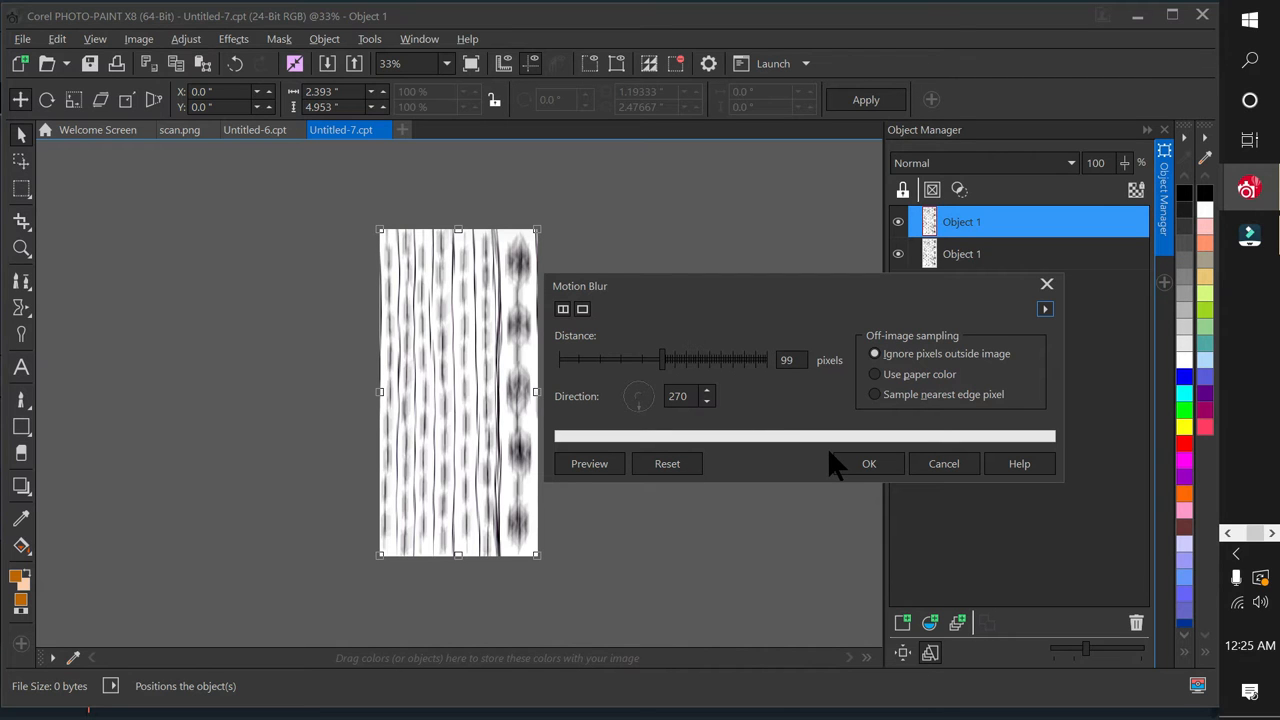
drag(661, 358, 673, 357)
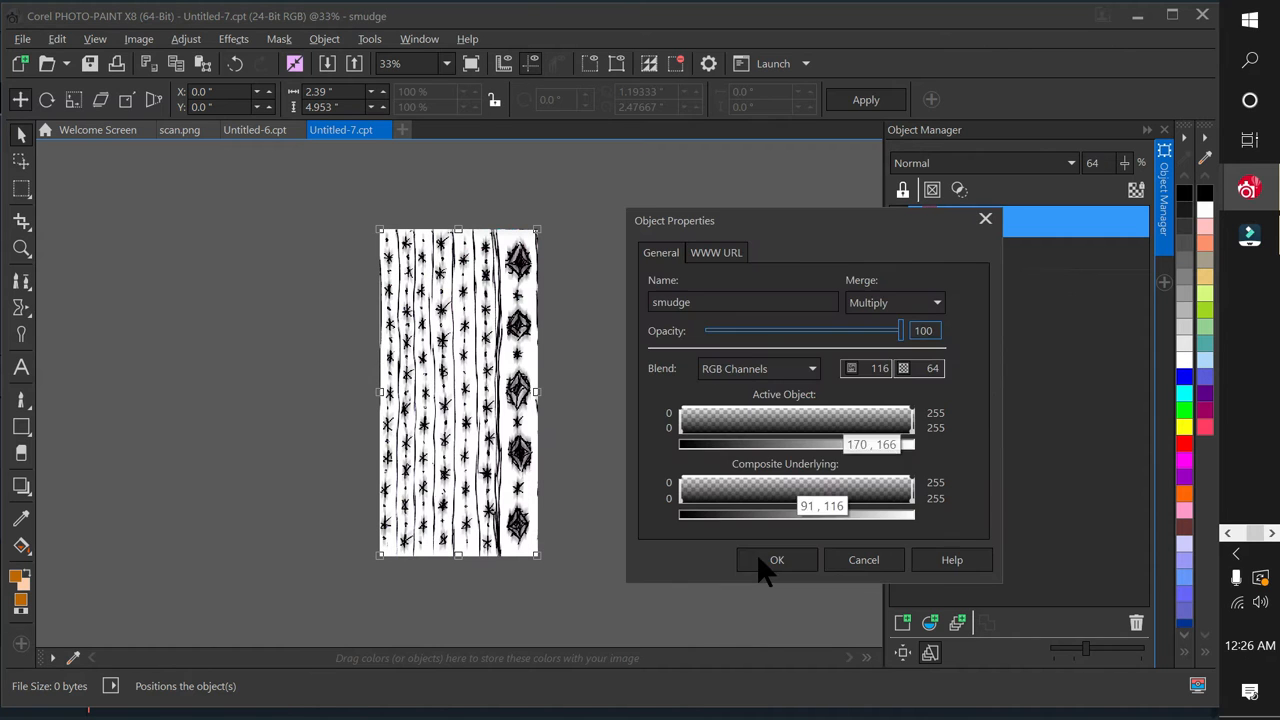
click(766, 562)
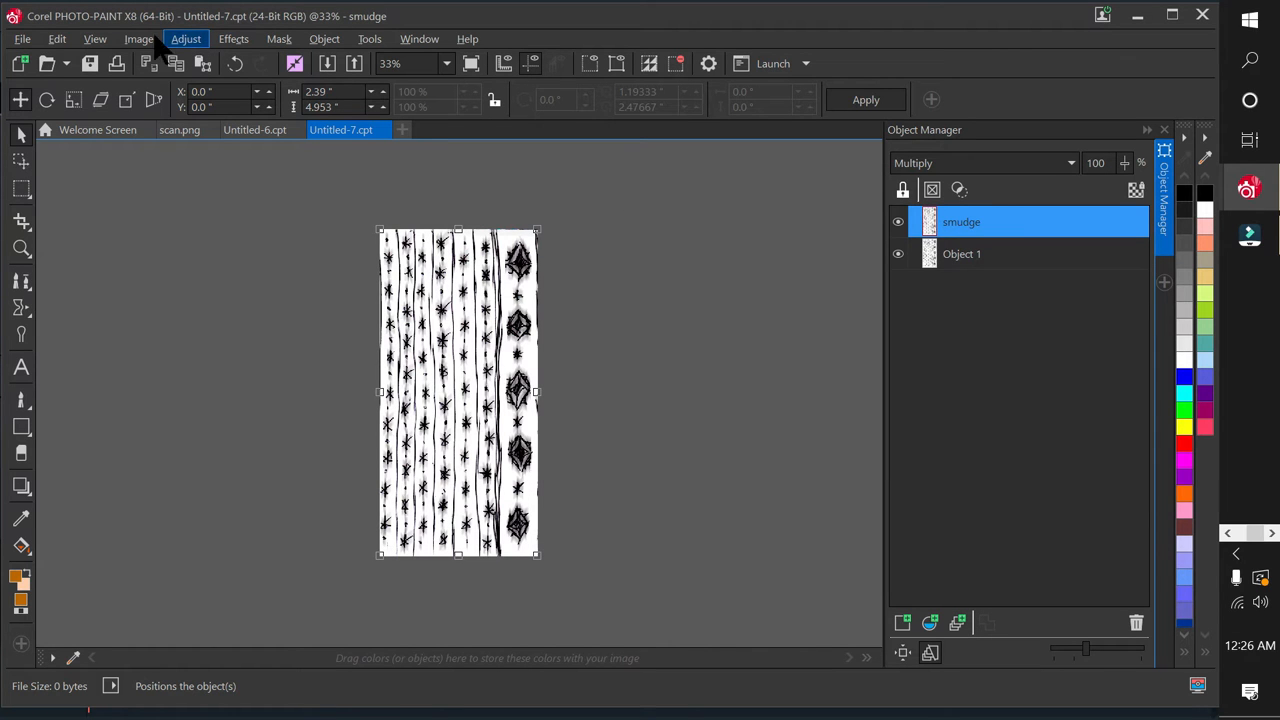
Apply a Gaussian Blur with an increased radius to the smudge object.
click(139, 39)
key(Escape)
click(233, 39)
mouse_move(271, 129)
click(443, 177)
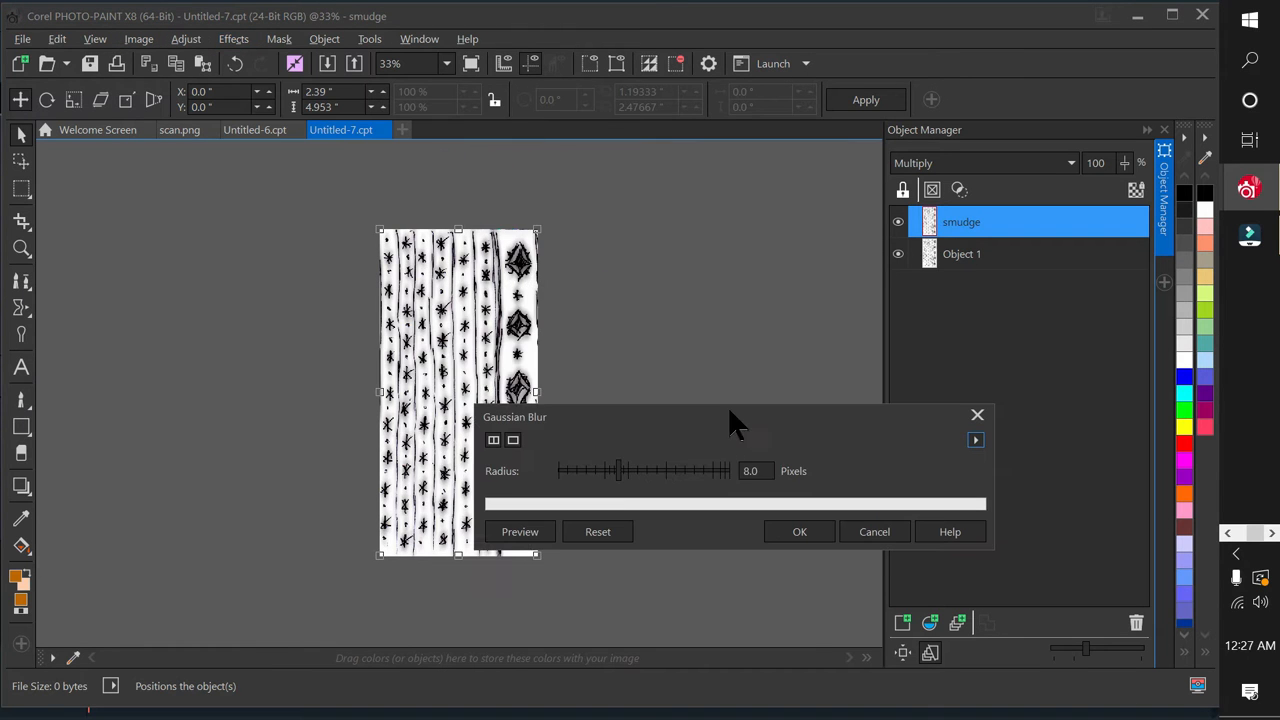
drag(619, 470, 638, 472)
click(792, 530)
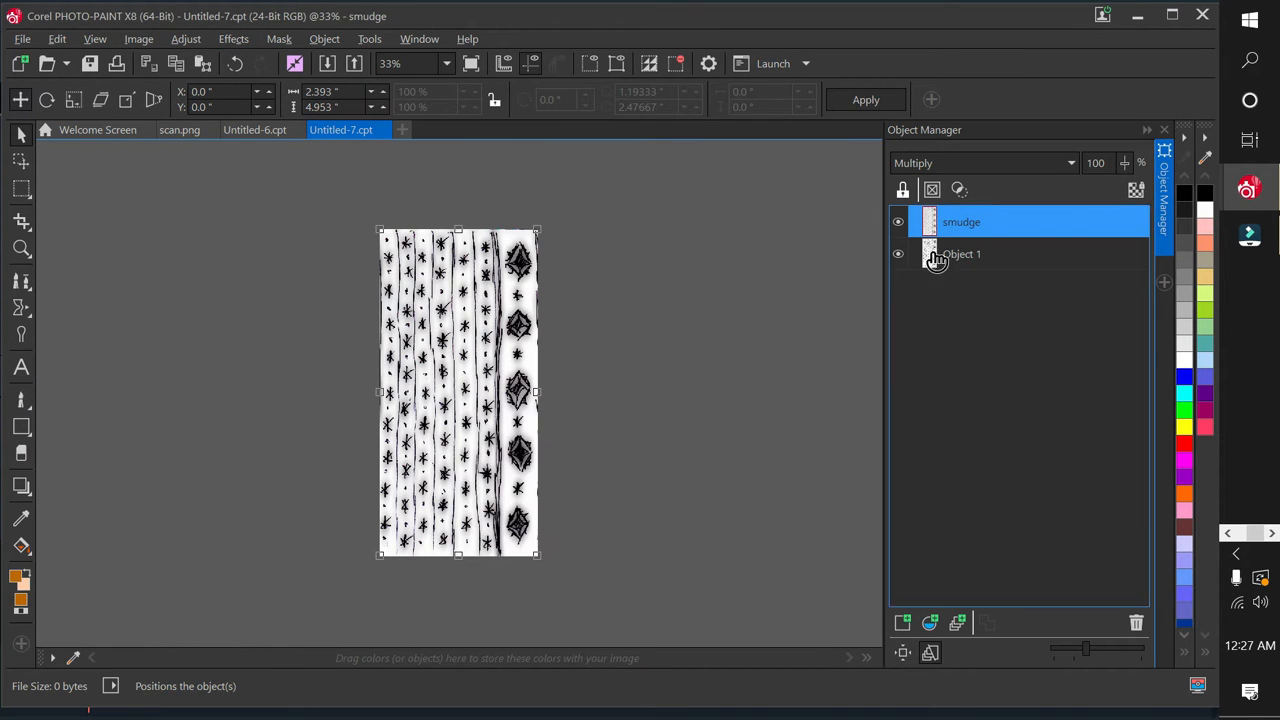
Lower the smudge object's opacity to 71% and open the Save As dialog for the wallpaper document.
double_click(985, 222)
drag(695, 294, 672, 297)
drag(660, 179, 862, 210)
mouse_move(871, 325)
mouse_down()
mouse_move(822, 330)
mouse_move(841, 330)
mouse_up()
click(772, 550)
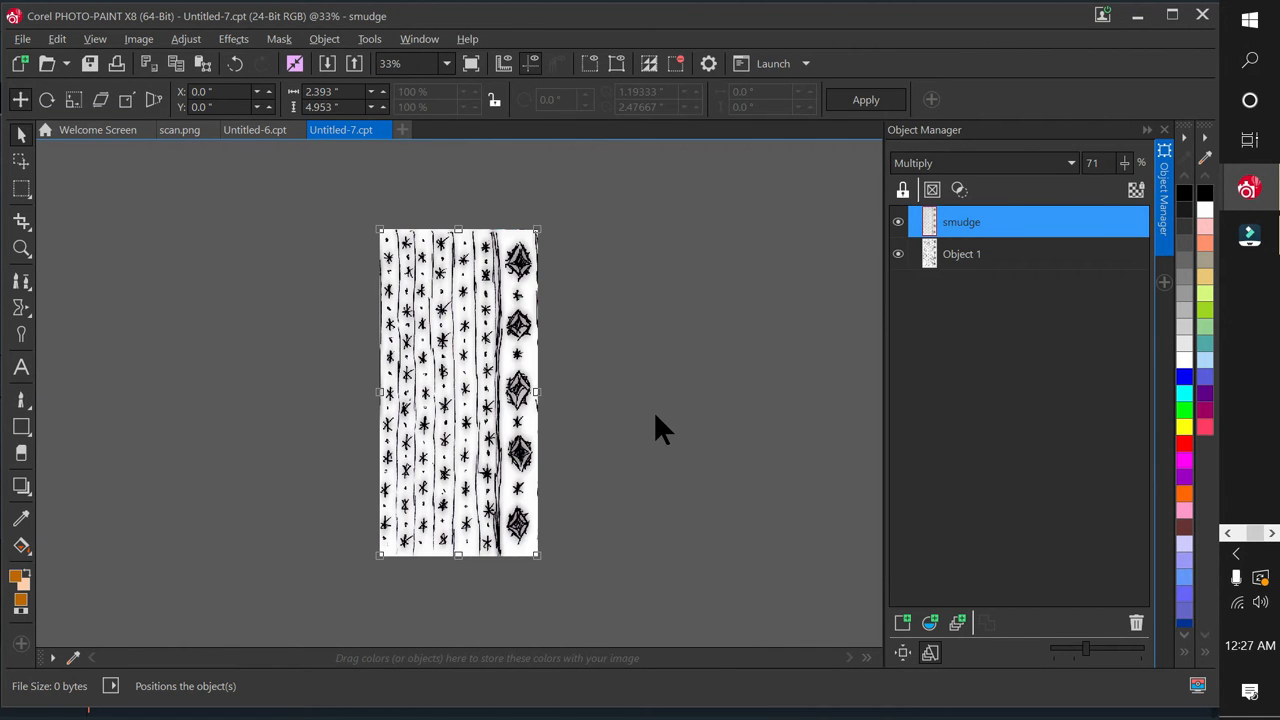
click(27, 40)
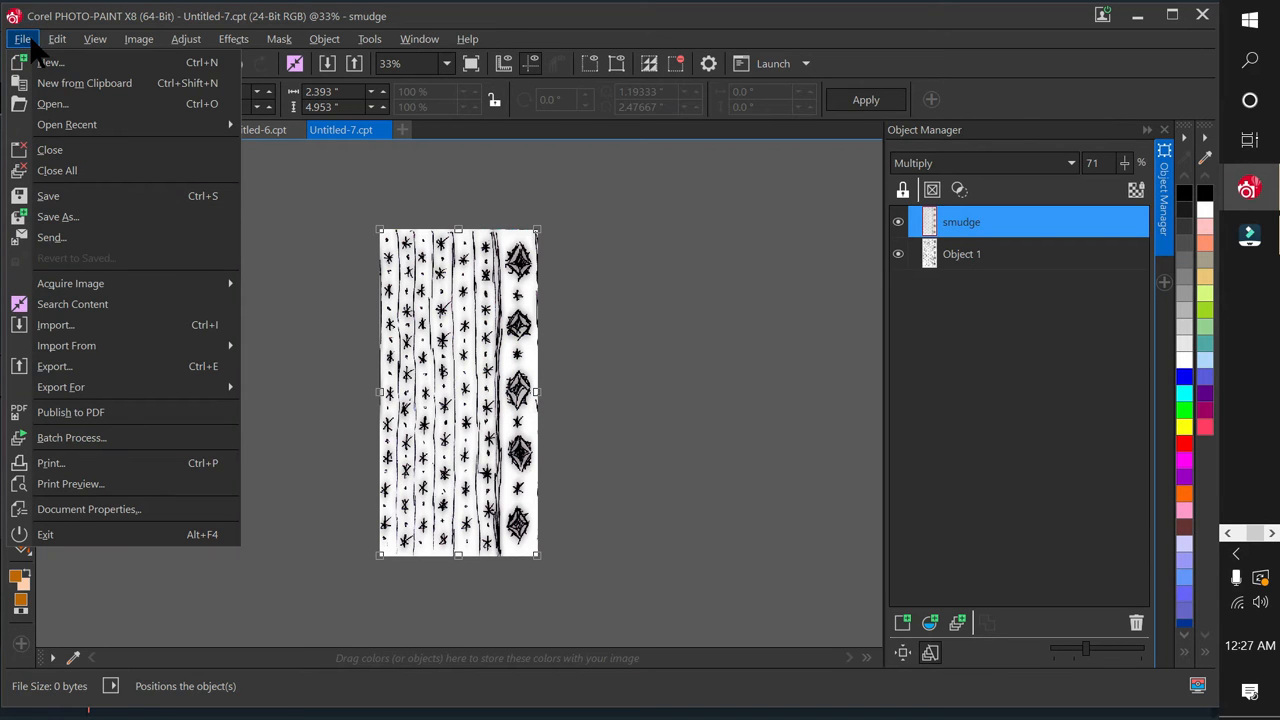
click(87, 218)
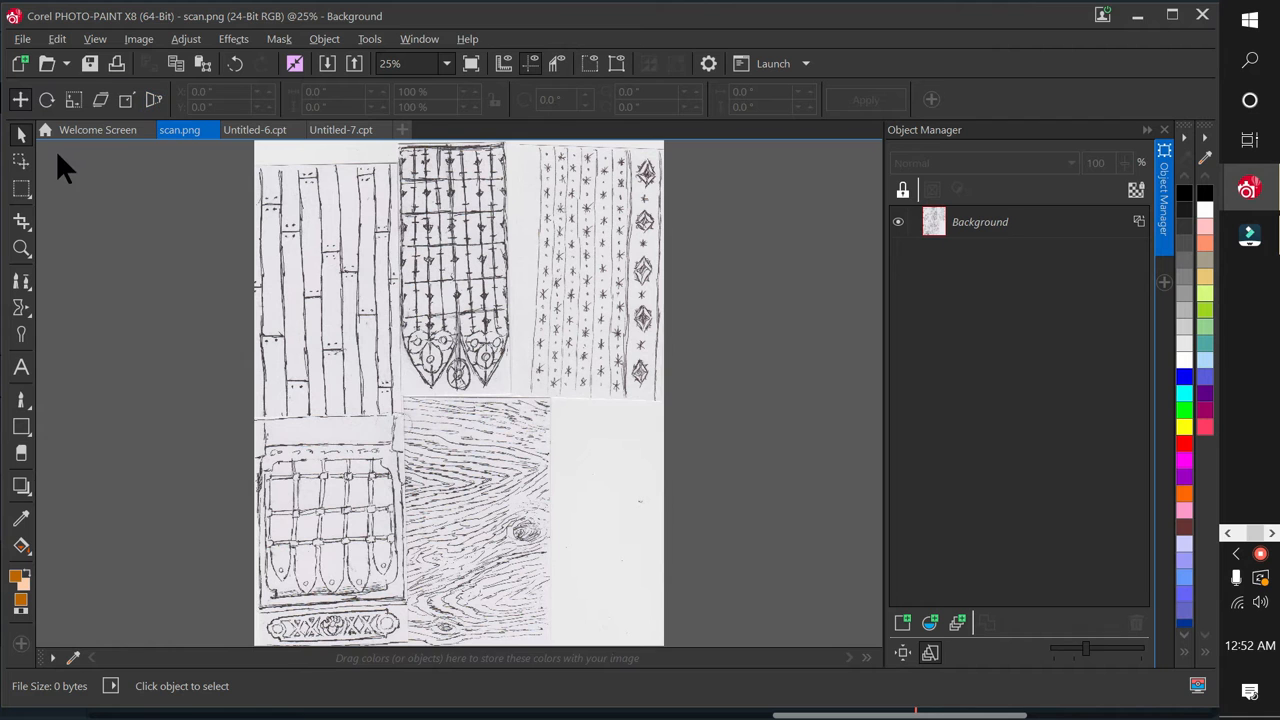
Mask the floorboard drawing in scan.png with a rectangle and copy it into a new document.
click(22, 189)
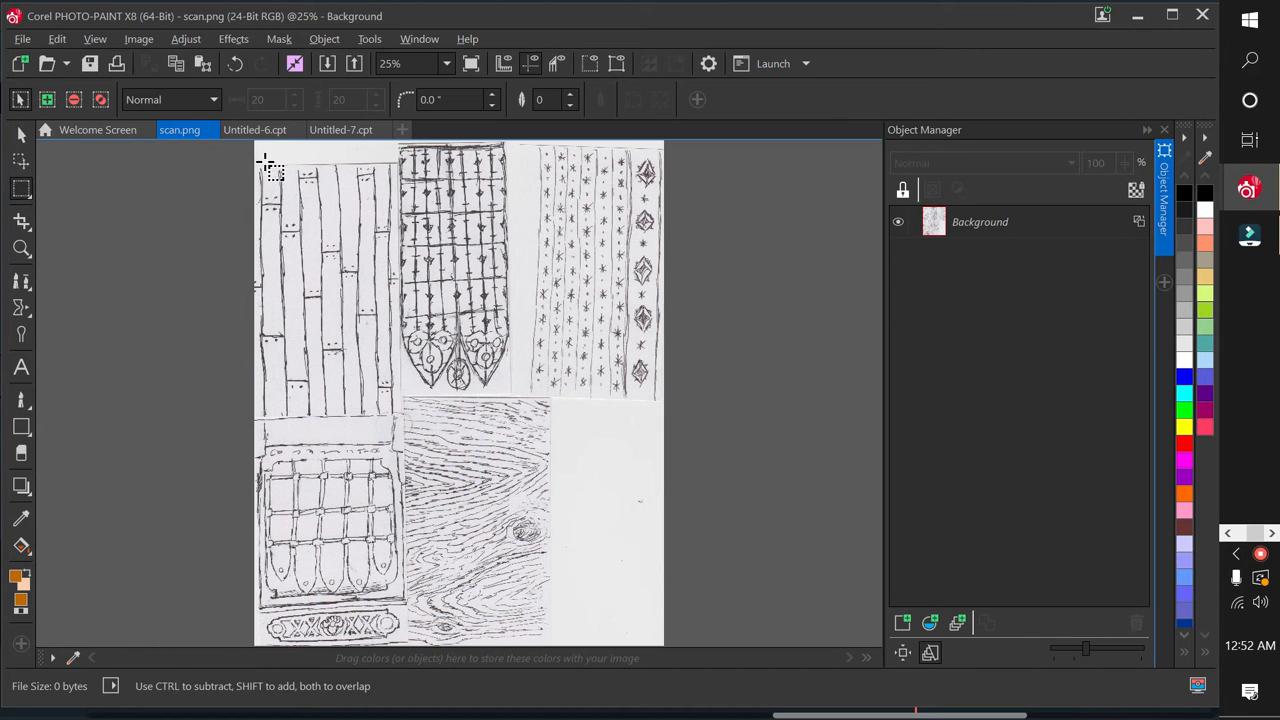
mouse_move(405, 427)
mouse_down()
mouse_move(320, 170)
mouse_move(249, 163)
mouse_up()
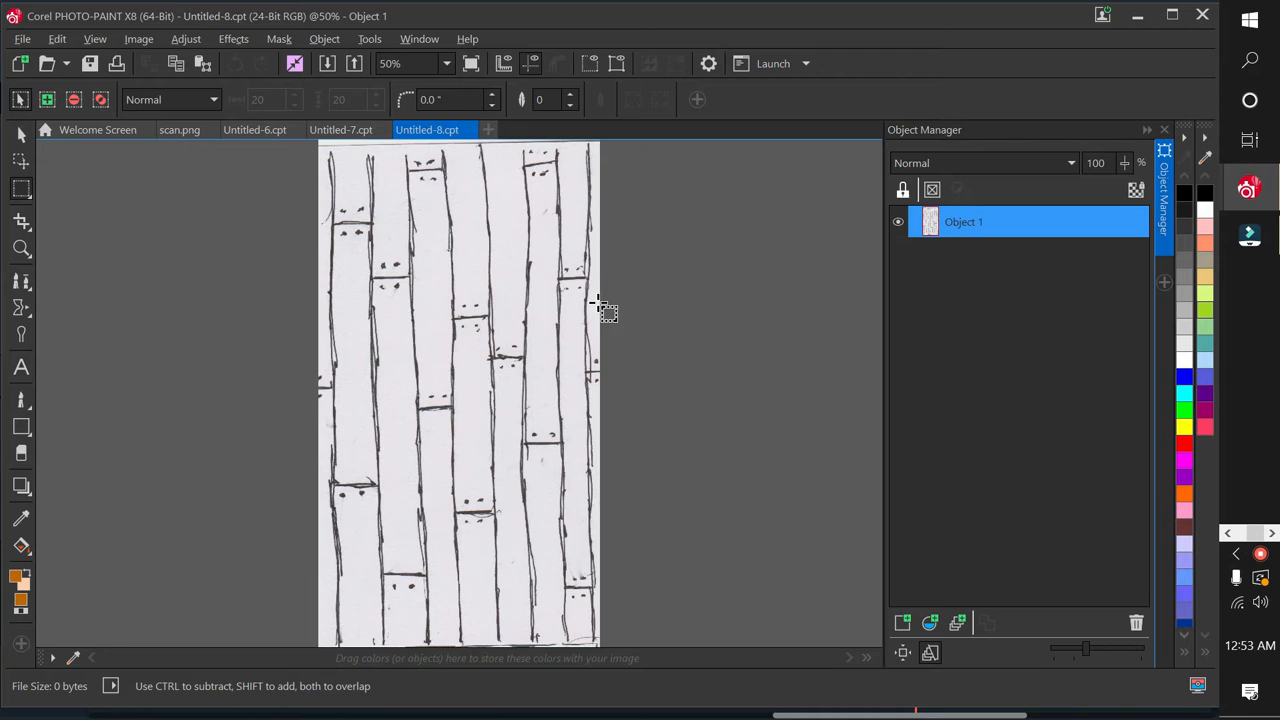
Trim the uneven top and bottom edges off the floorboard drawing.
scroll(566, 300, down, 1)
scroll(566, 300, up, 1)
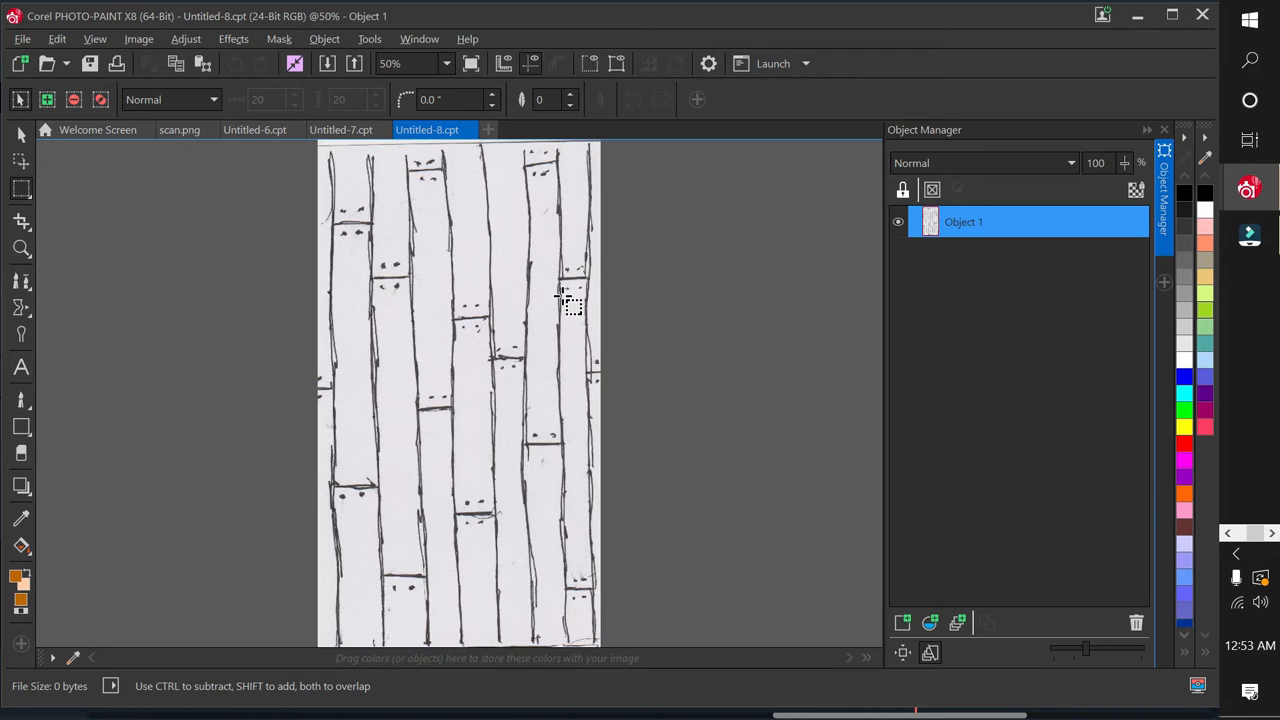
scroll(540, 270, down, 1)
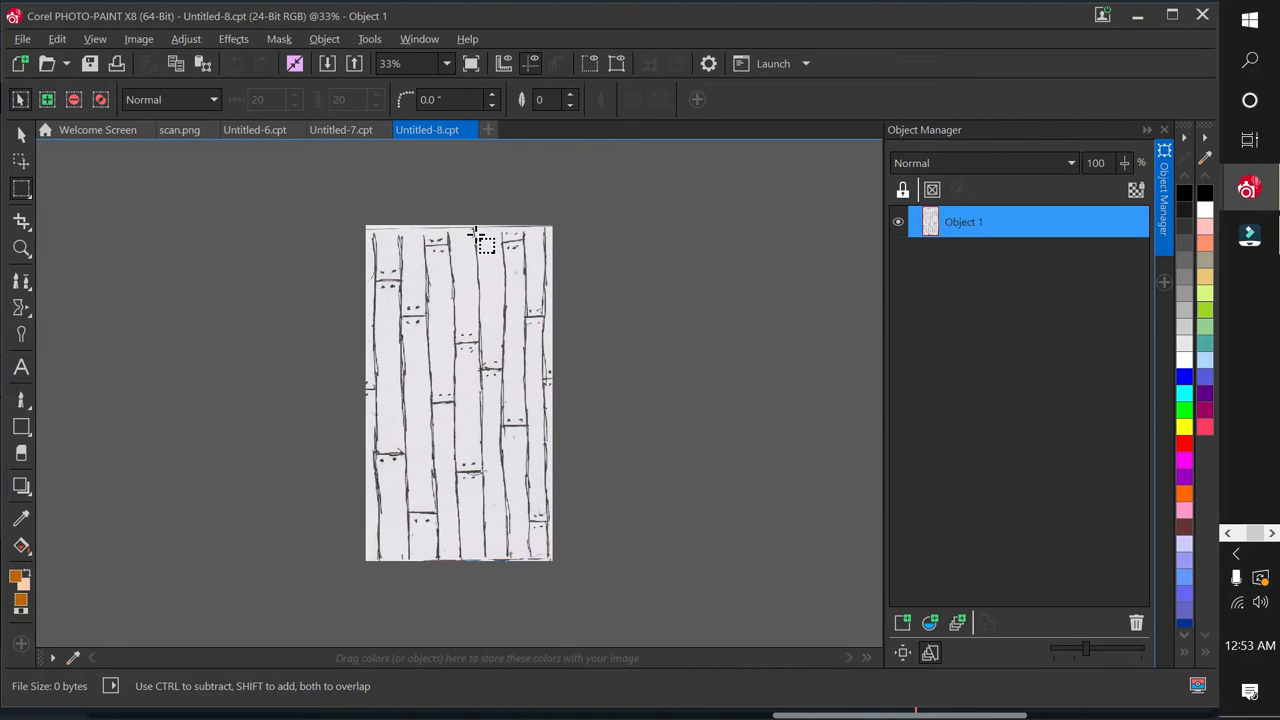
click(21, 134)
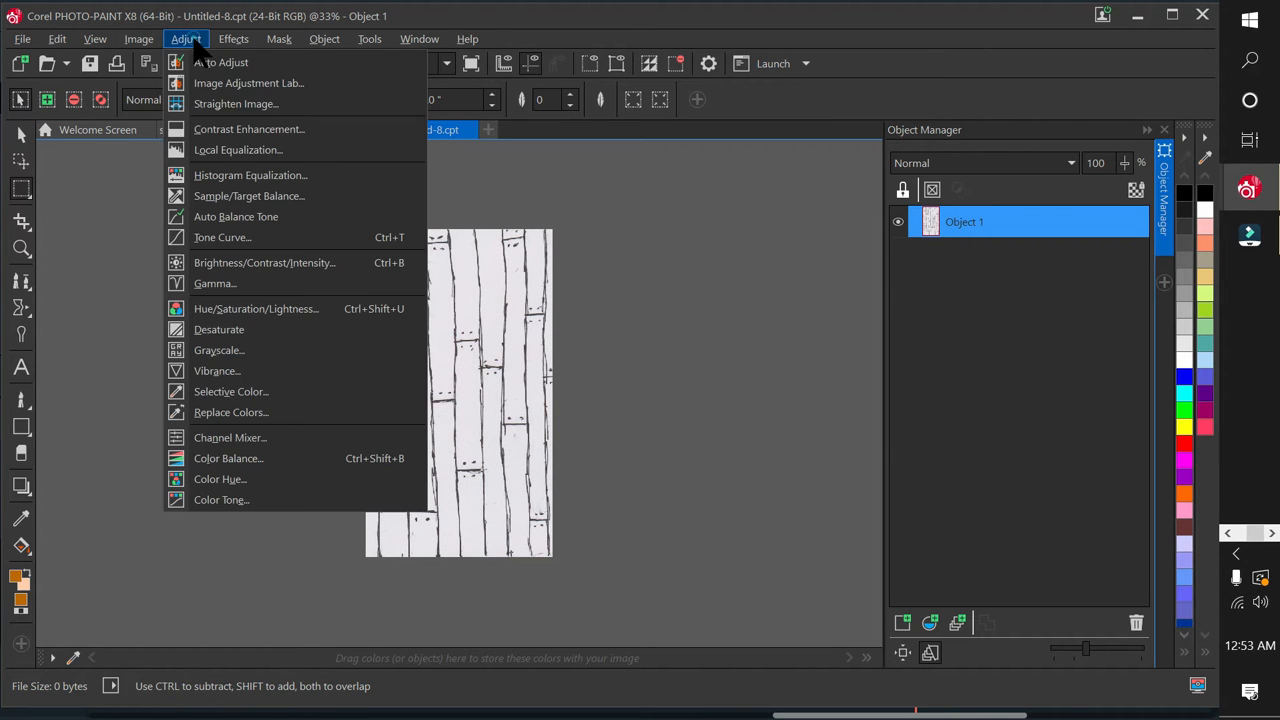
Apply Contrast Enhancement with input value clipping of 152 and 219 to the floorboard drawing, and save it as hardwoodfloor.png.
click(186, 39)
click(245, 129)
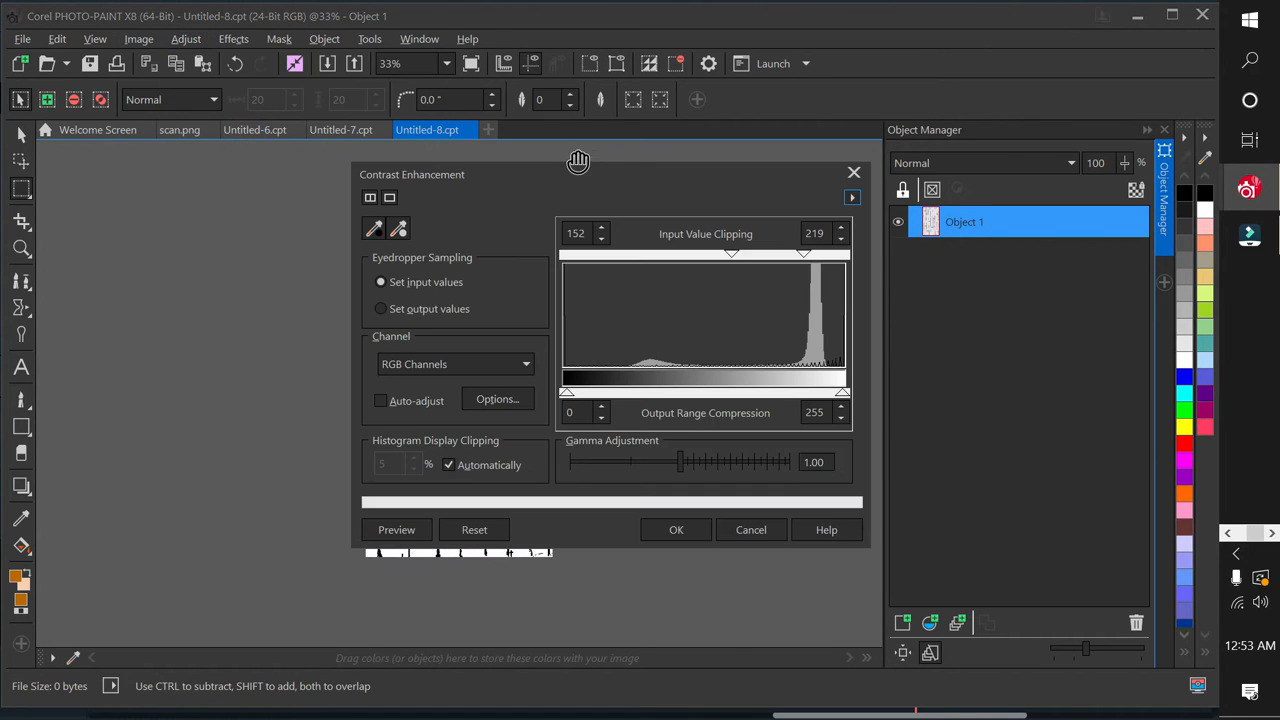
drag(572, 172, 804, 163)
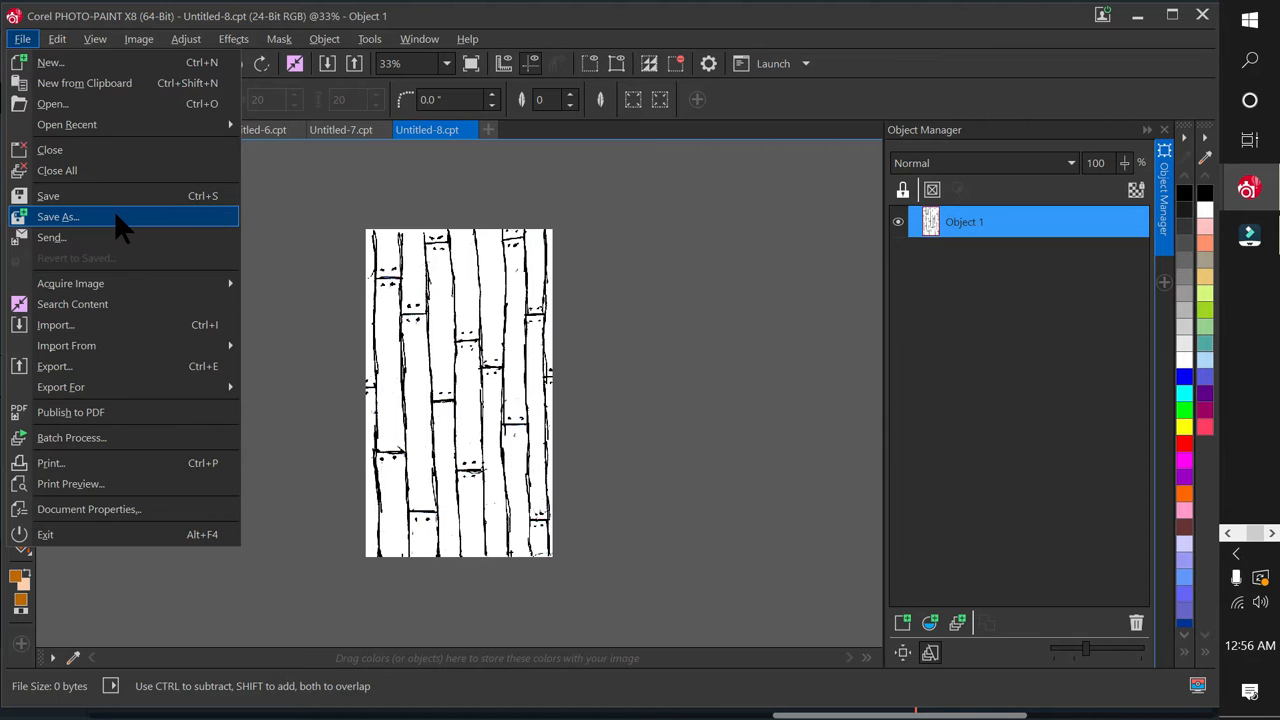
click(114, 216)
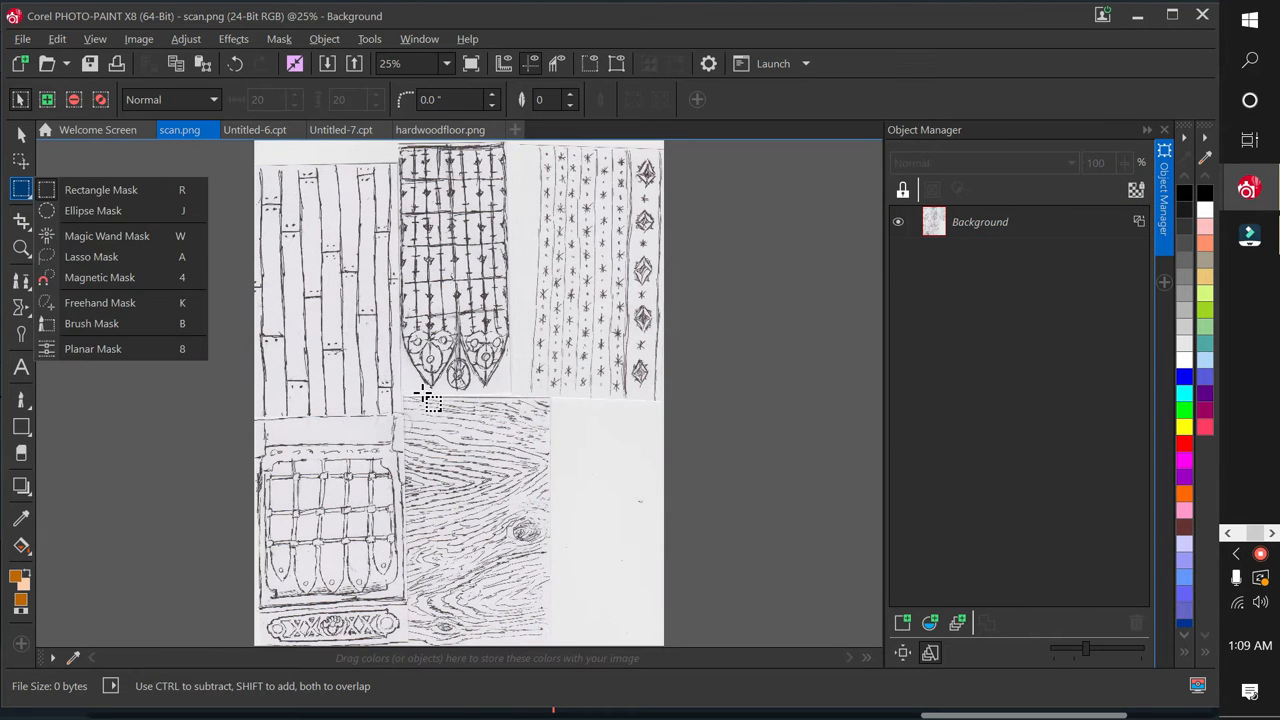
Mask the wood grain drawing in scan.png with a rectangle and copy it into a new document.
click(420, 394)
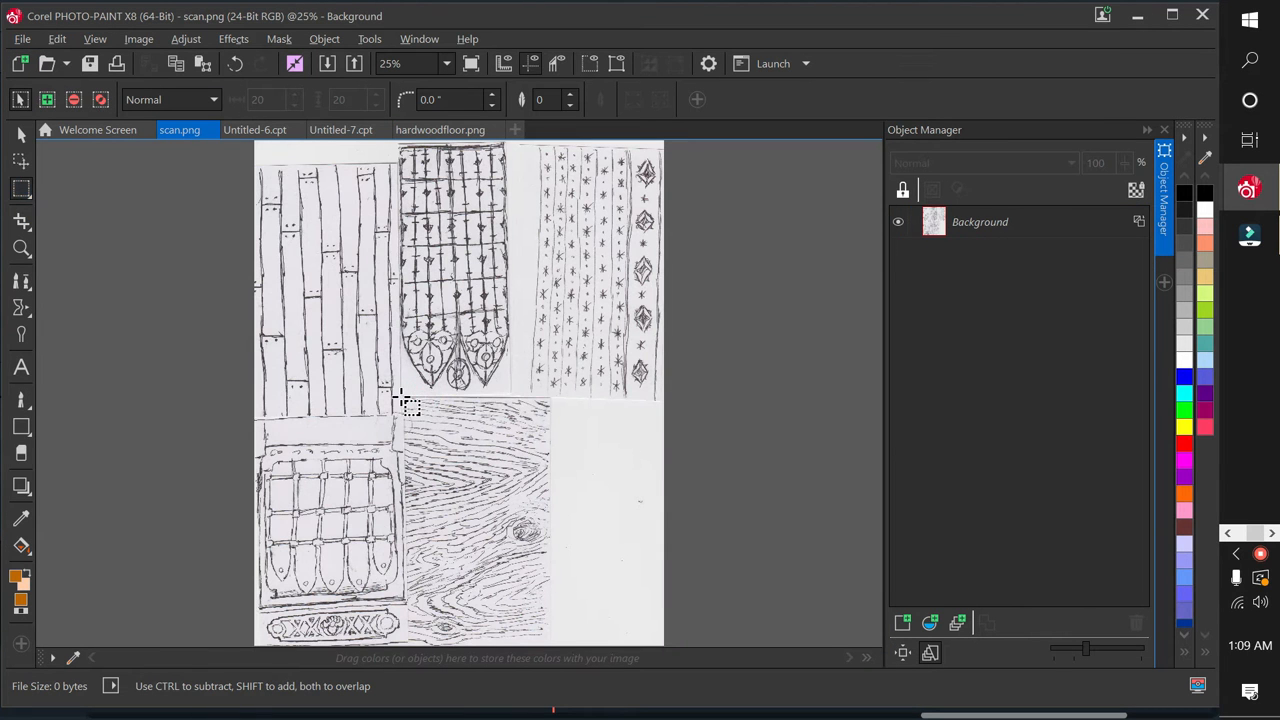
drag(401, 398, 548, 647)
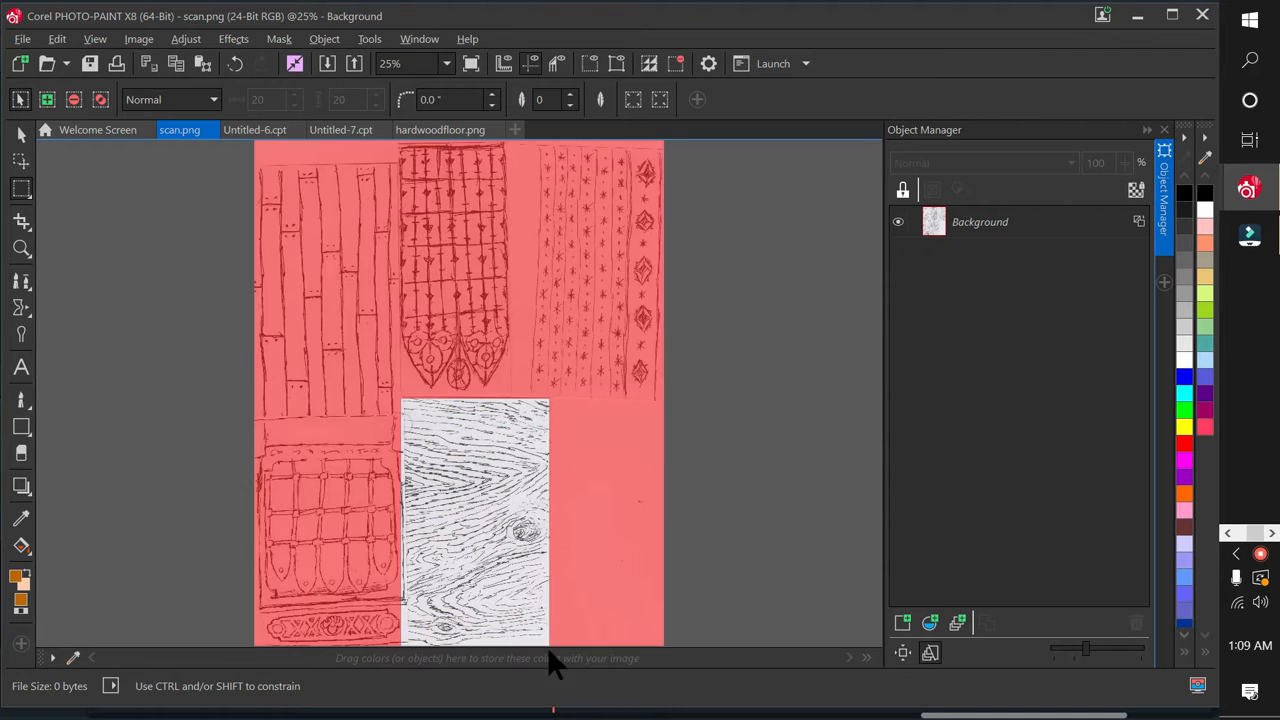
key(ctrl+shift+n)
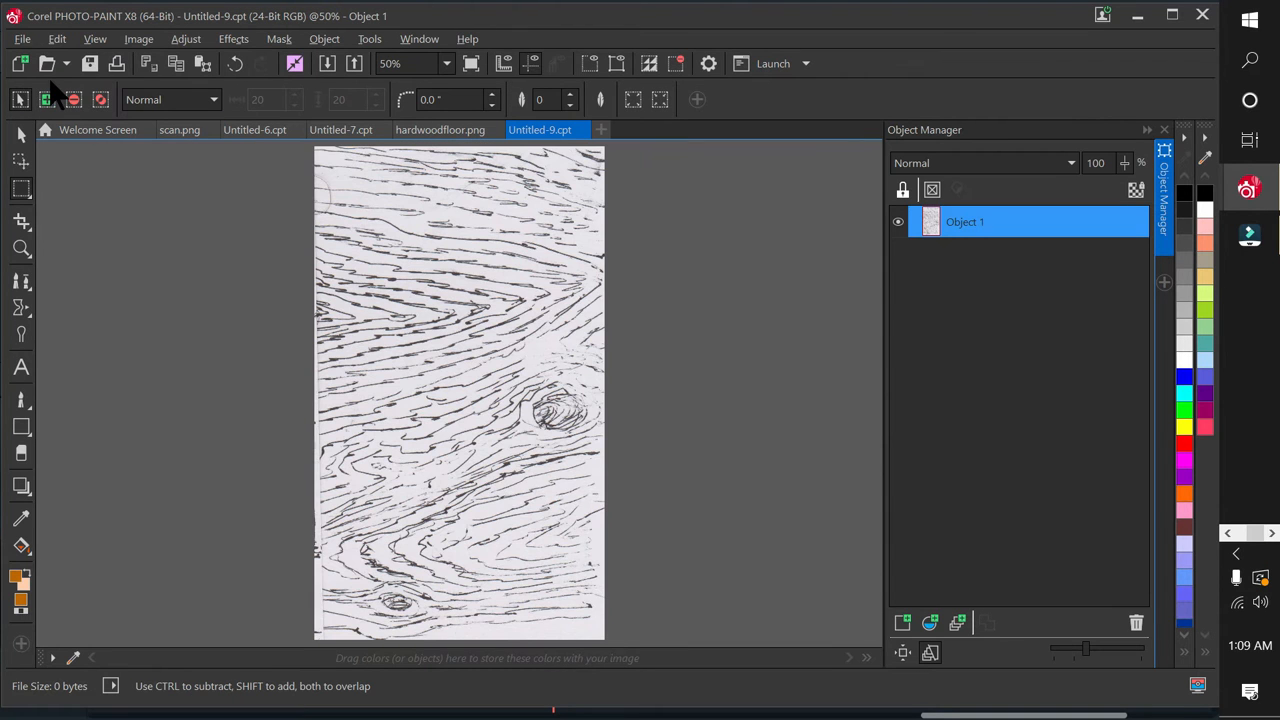
Darken the wood grain lines against the paper, and soften the drawing to grey with contrast -67 and a raised intensity.
click(185, 39)
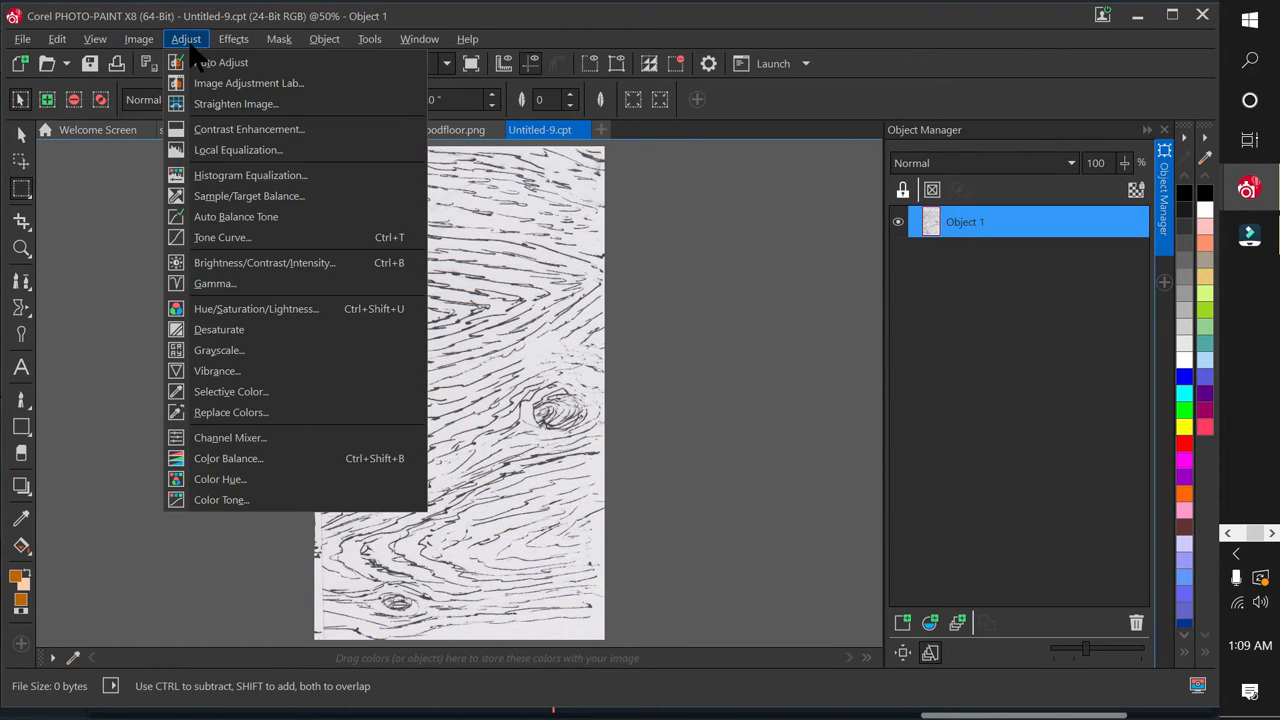
click(226, 145)
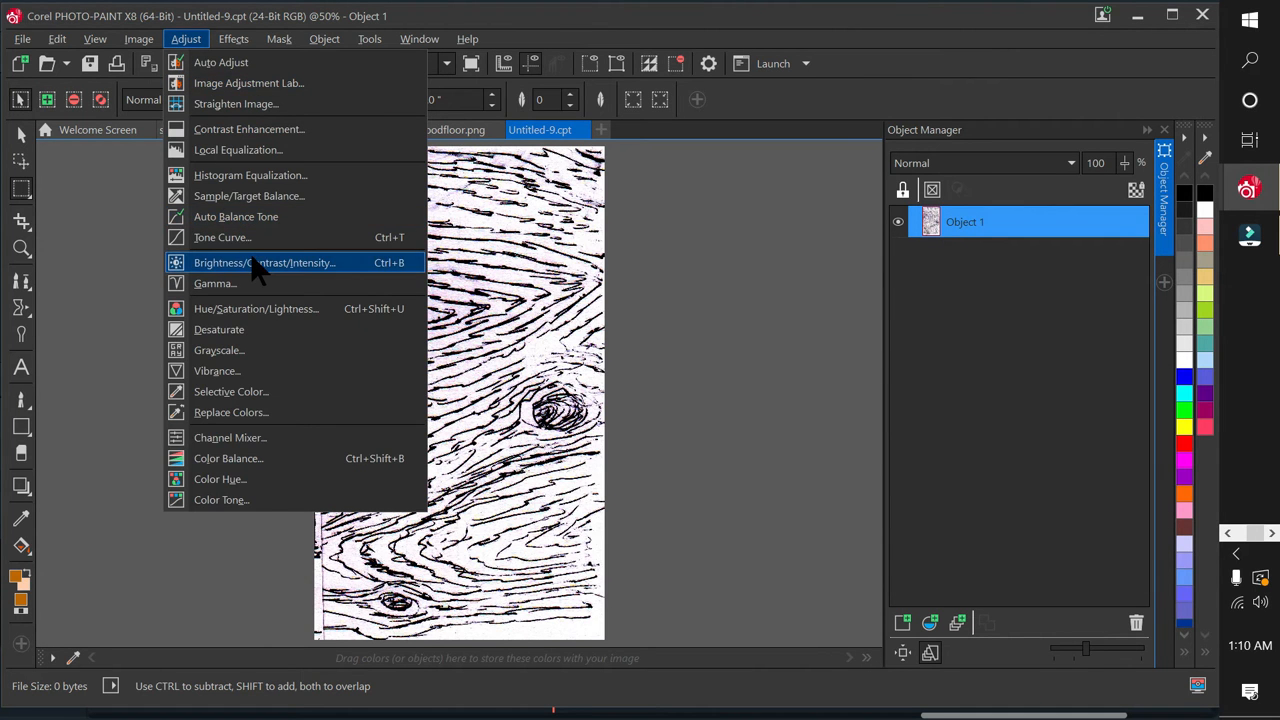
click(252, 258)
drag(650, 272, 915, 297)
drag(934, 367, 832, 376)
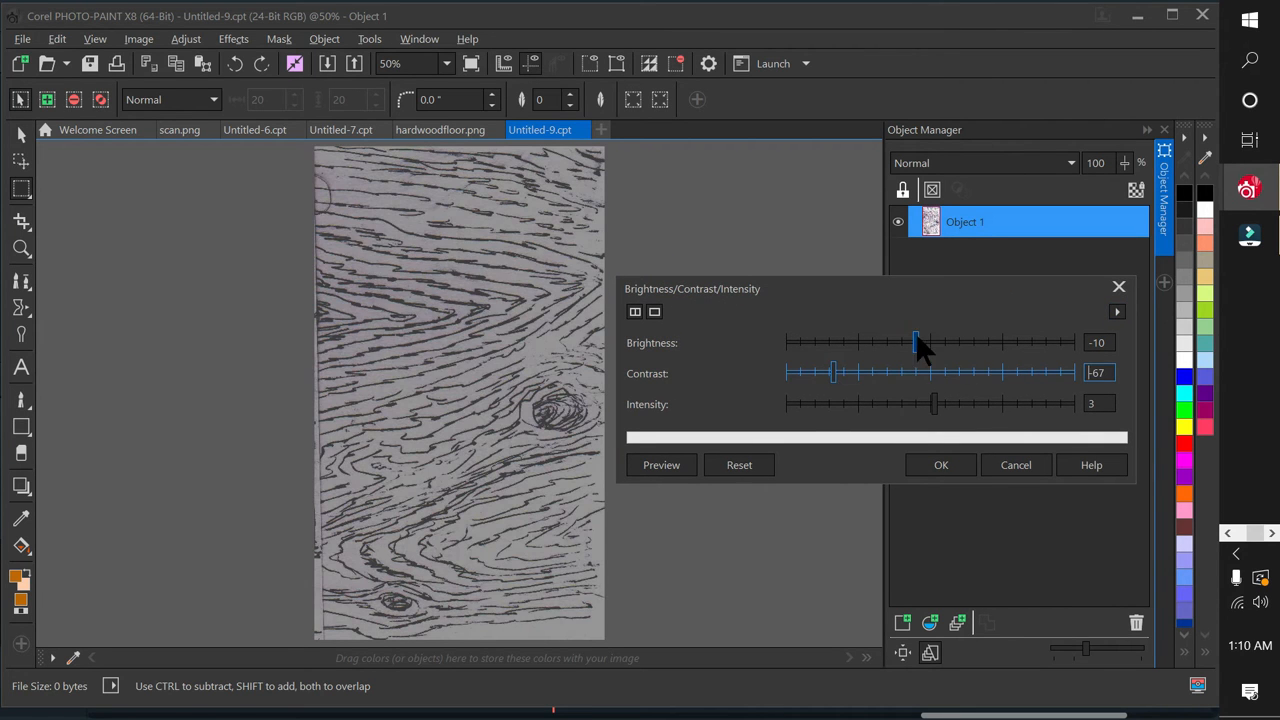
drag(934, 404, 973, 404)
click(941, 465)
Create a new object above the wood grain and fill it with the orange-brown colour #C96F00.
click(330, 40)
mouse_move(350, 62)
click(610, 68)
double_click(17, 583)
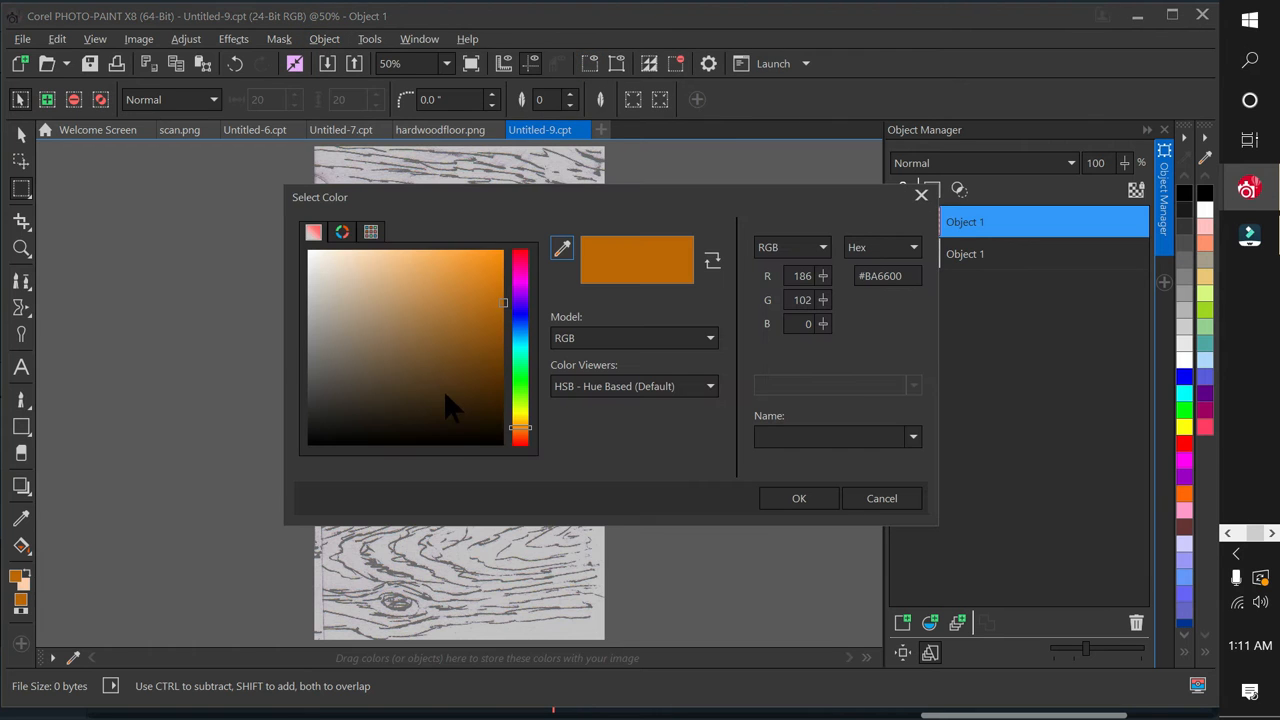
drag(498, 299, 512, 290)
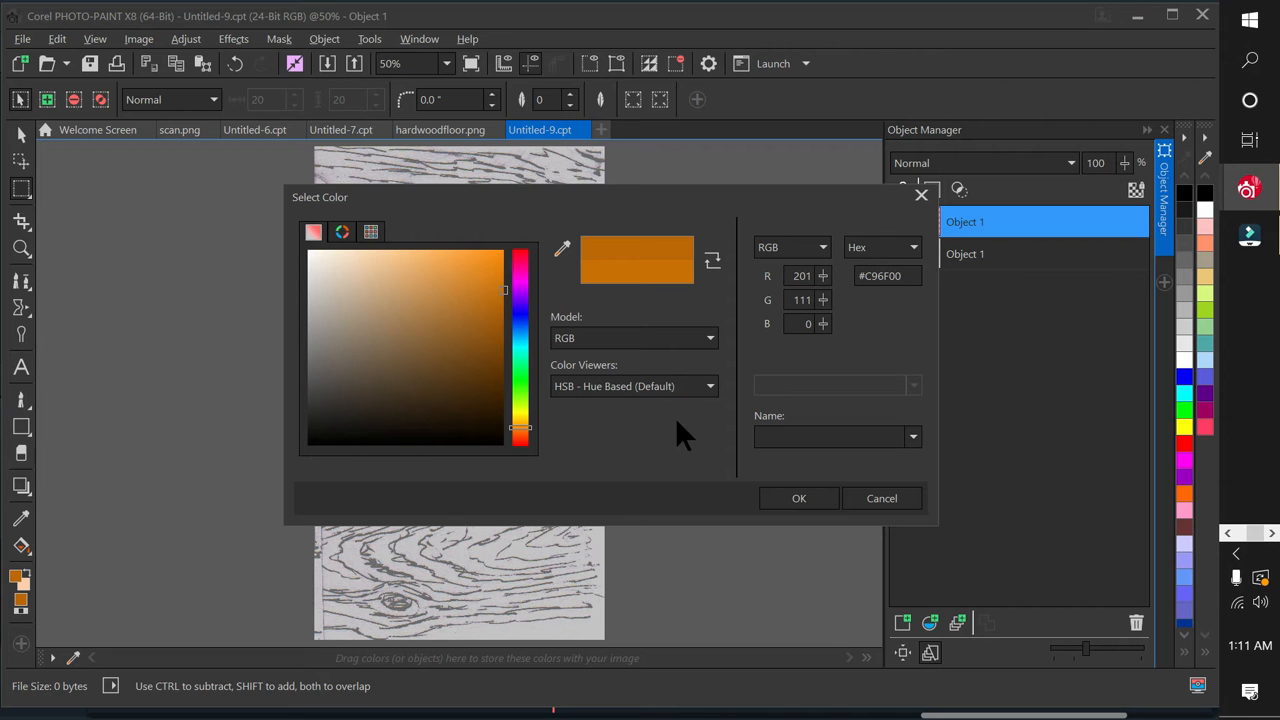
click(818, 498)
click(22, 546)
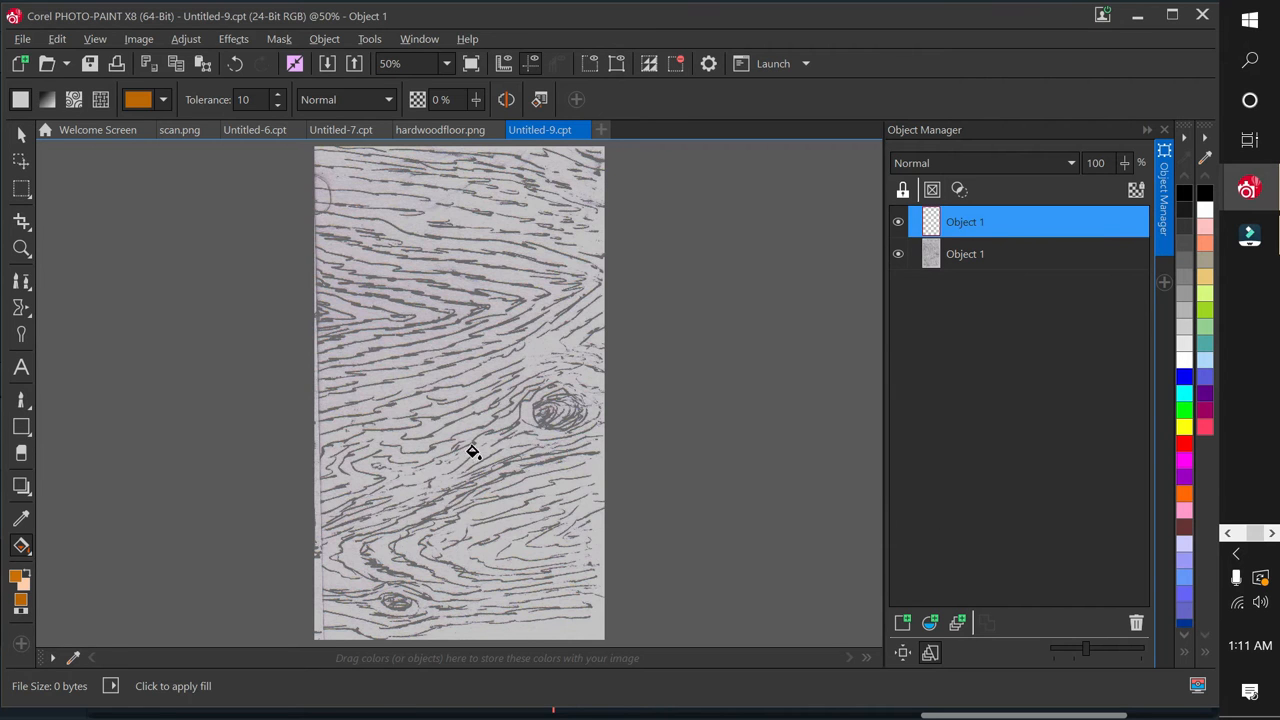
click(471, 449)
Blend the orange-brown object over the wood grain with the Color Burn merge mode at 100% opacity.
double_click(1003, 219)
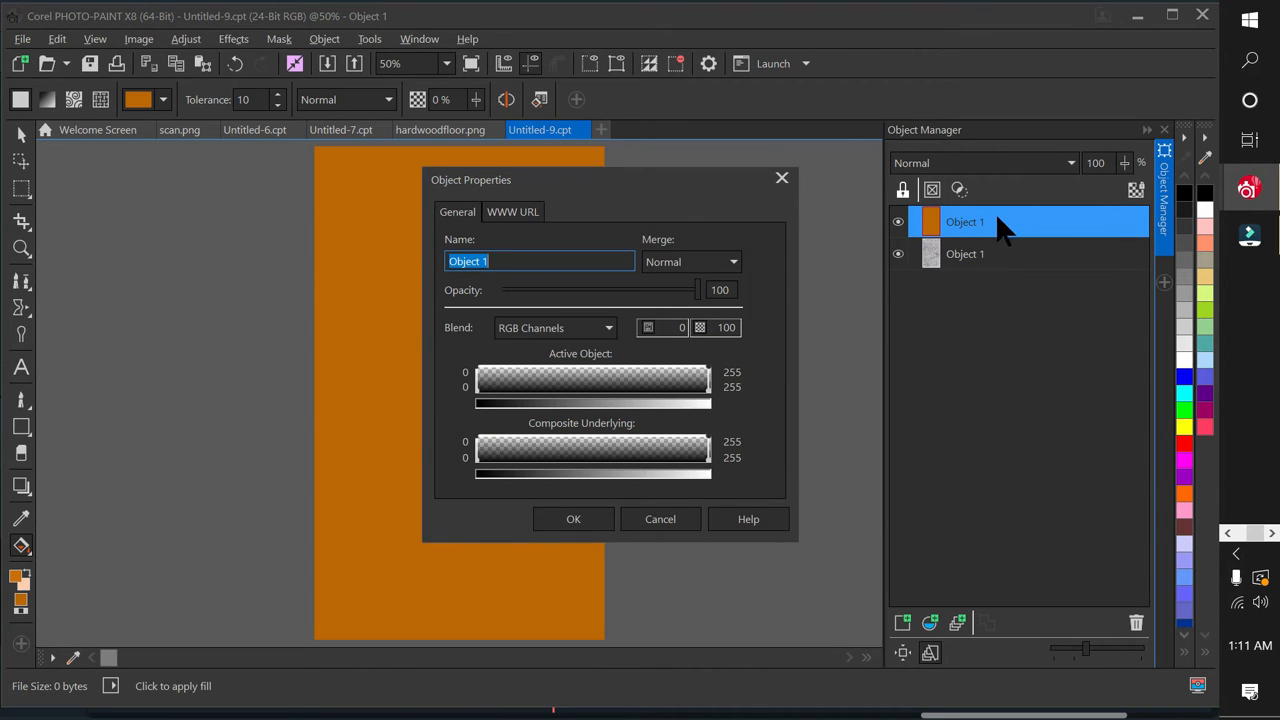
click(734, 261)
click(688, 405)
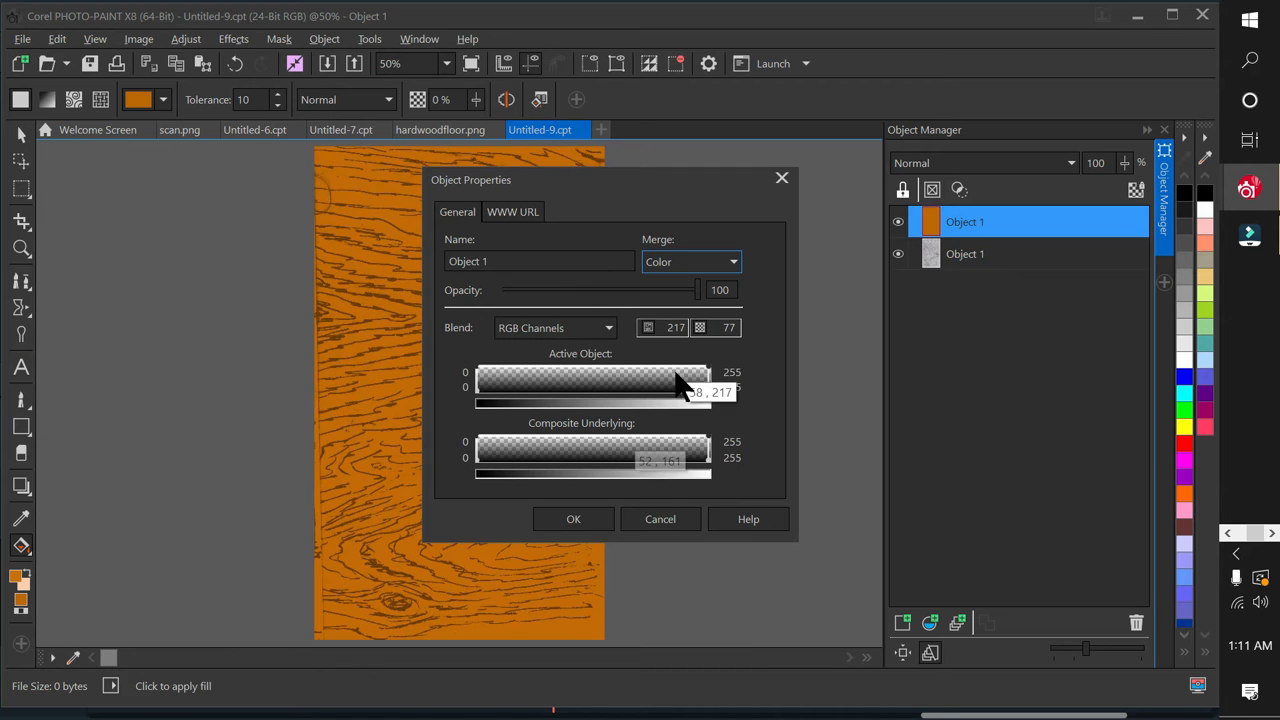
click(734, 262)
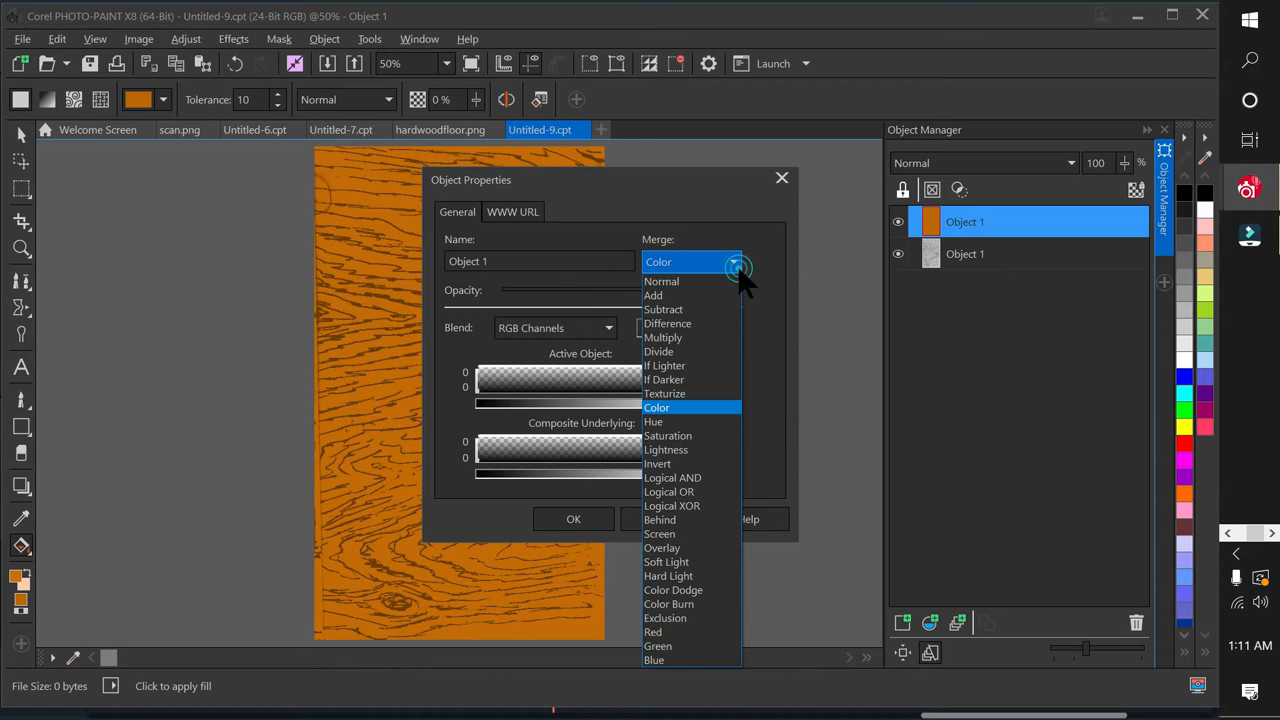
click(706, 606)
mouse_move(593, 179)
mouse_down()
mouse_move(779, 150)
mouse_move(816, 174)
mouse_up()
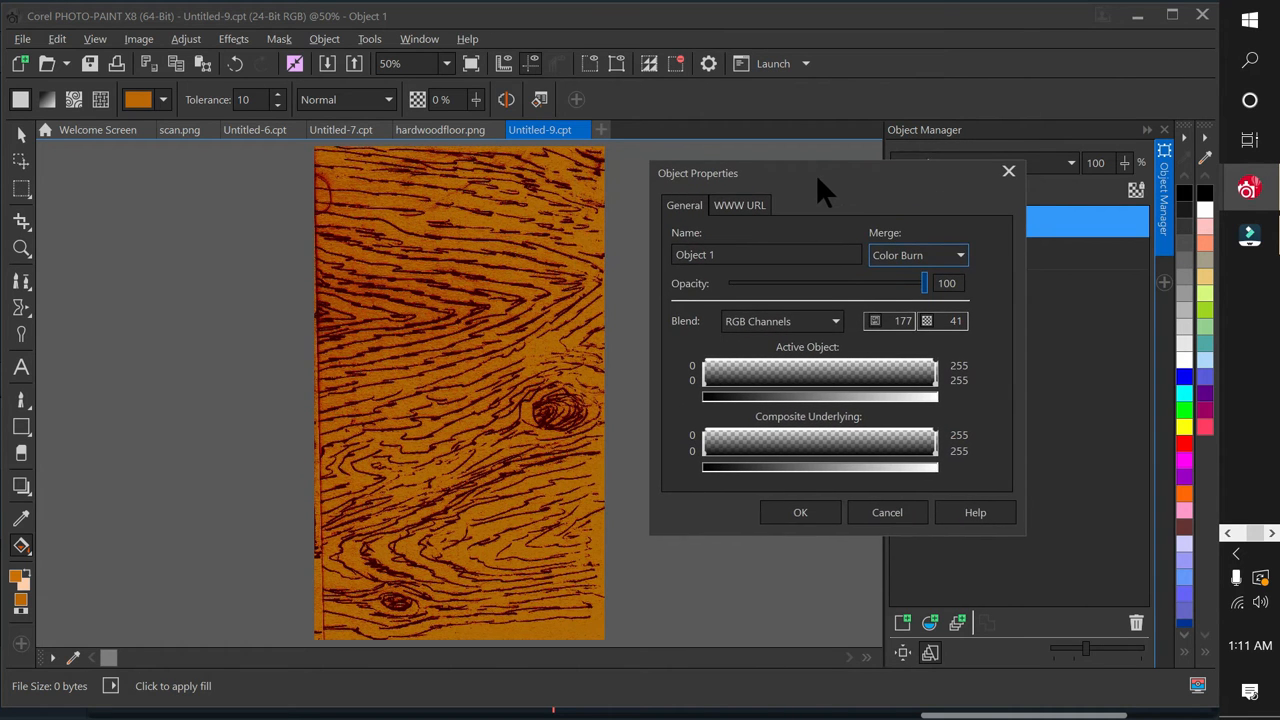
click(783, 518)
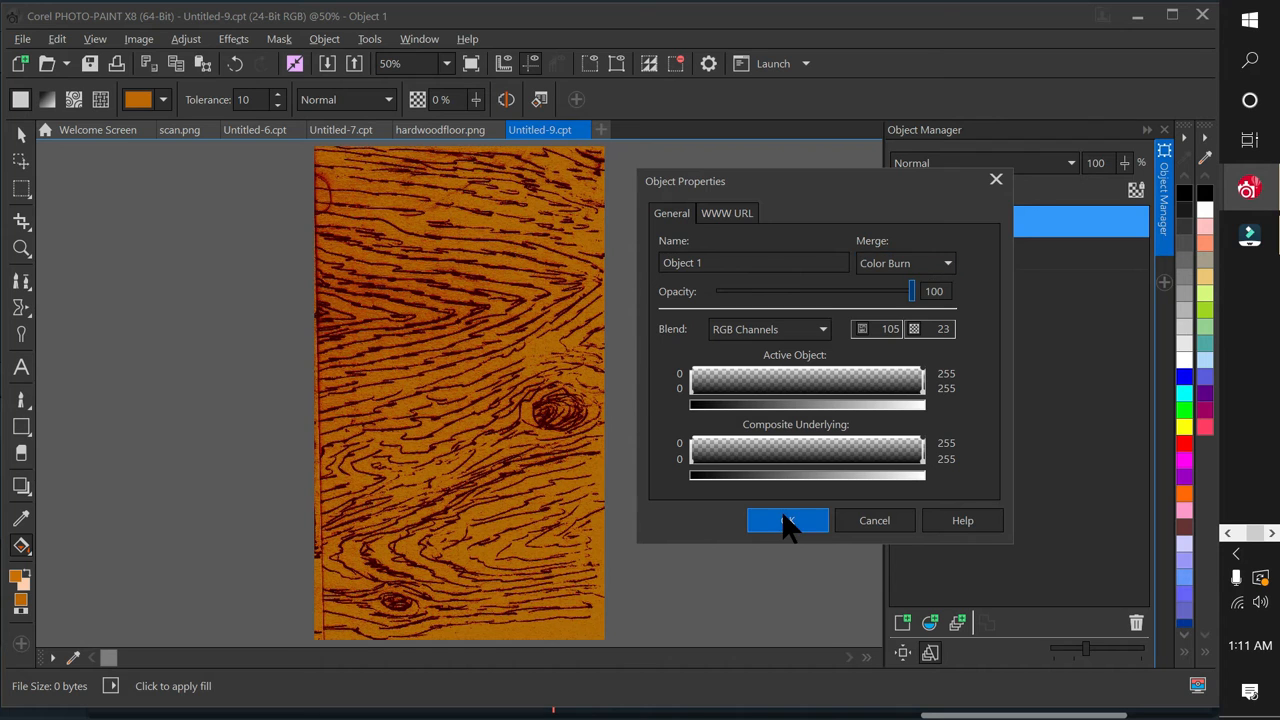
click(672, 411)
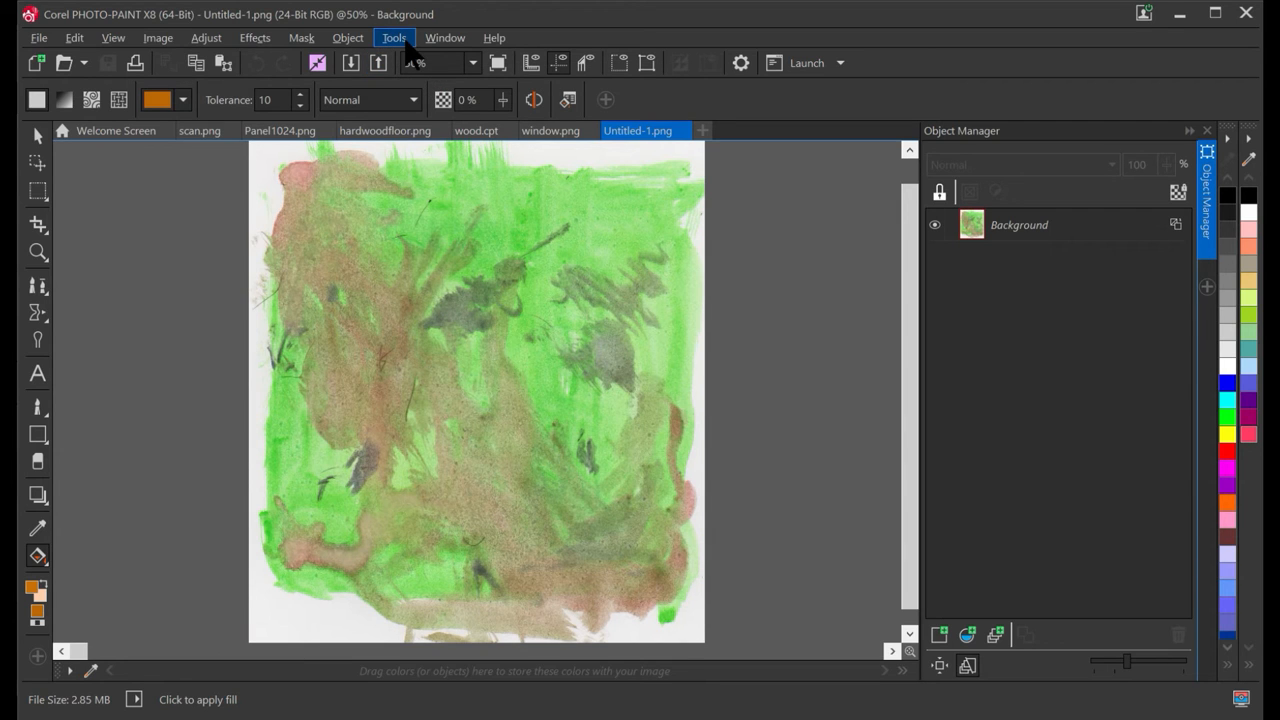
Crop the green and brown watercolour scan to a rectangular mask inside its painted area, and save it as water_color.png.
click(38, 192)
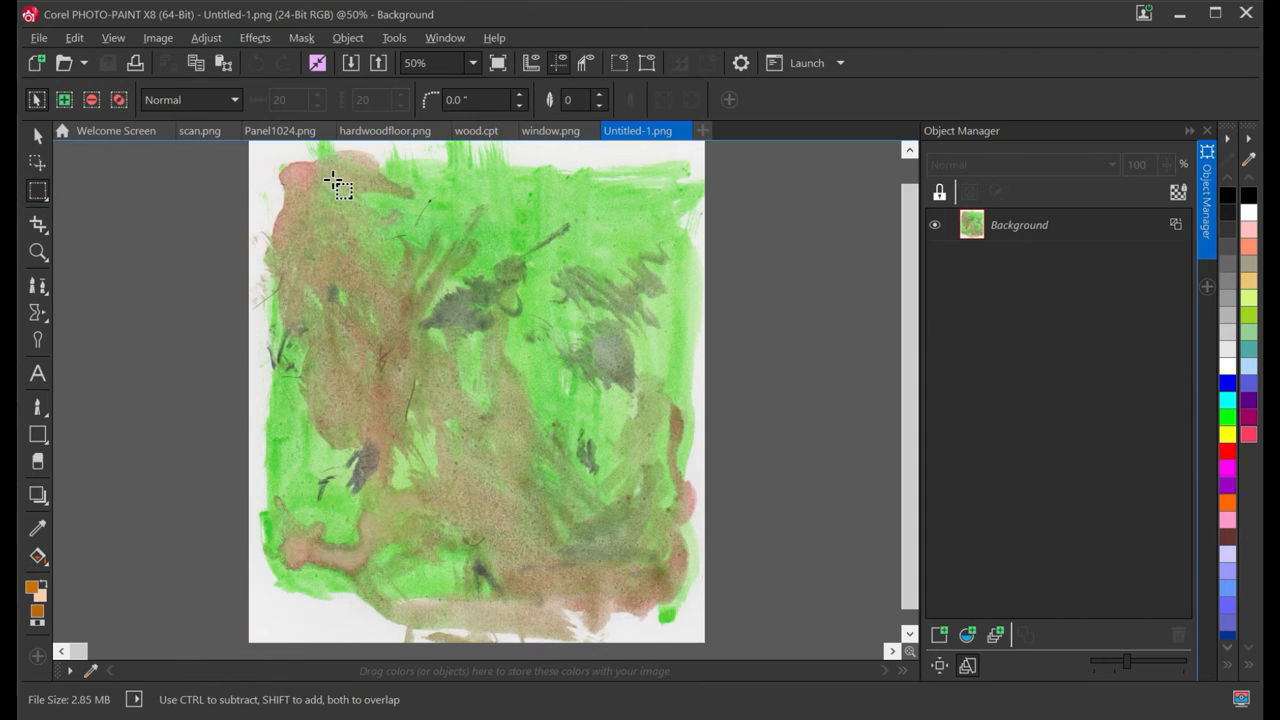
drag(294, 180, 674, 580)
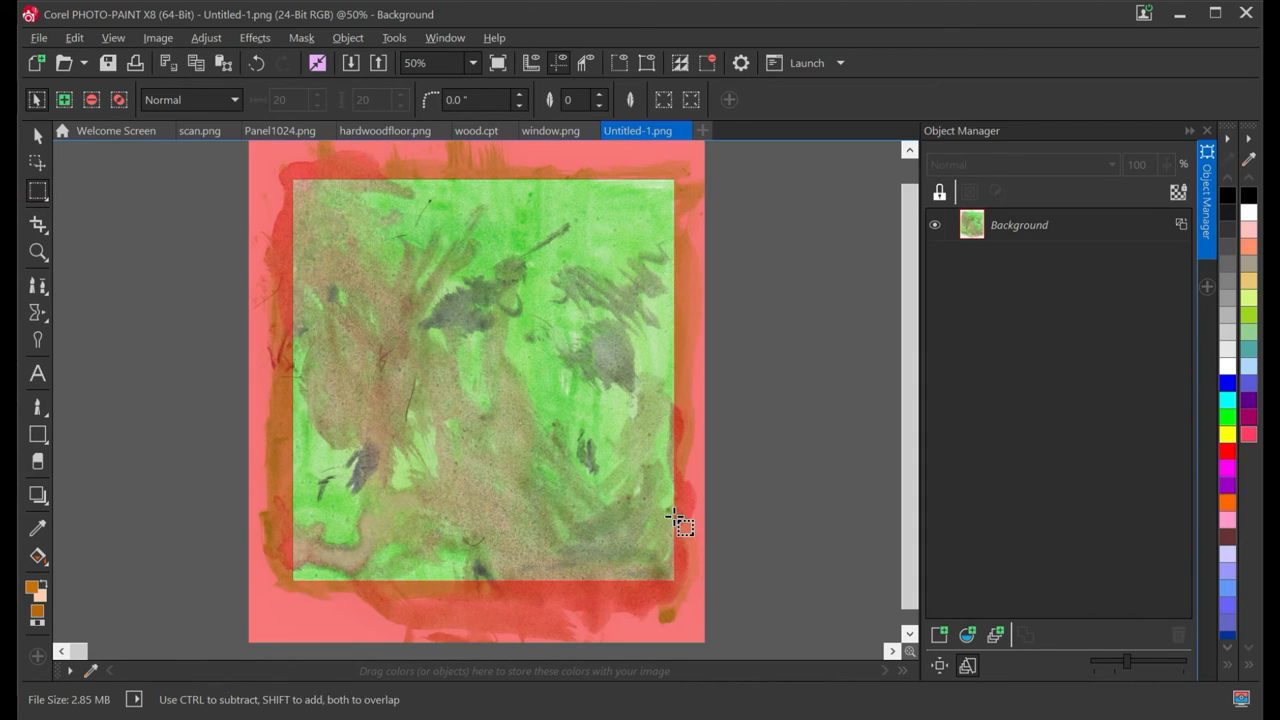
click(157, 37)
mouse_move(300, 525)
click(470, 529)
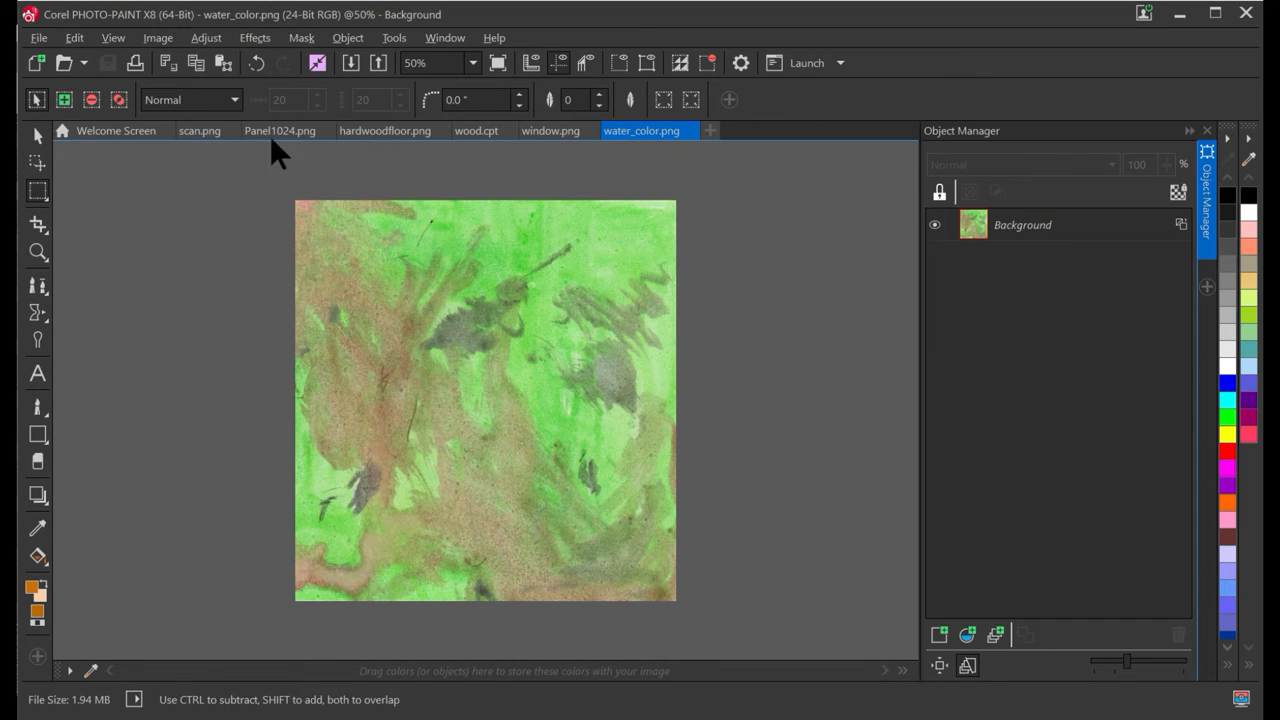
Copy the cropped watercolour and paste it as a new object above the Color object in wood.cpt.
right_click(343, 206)
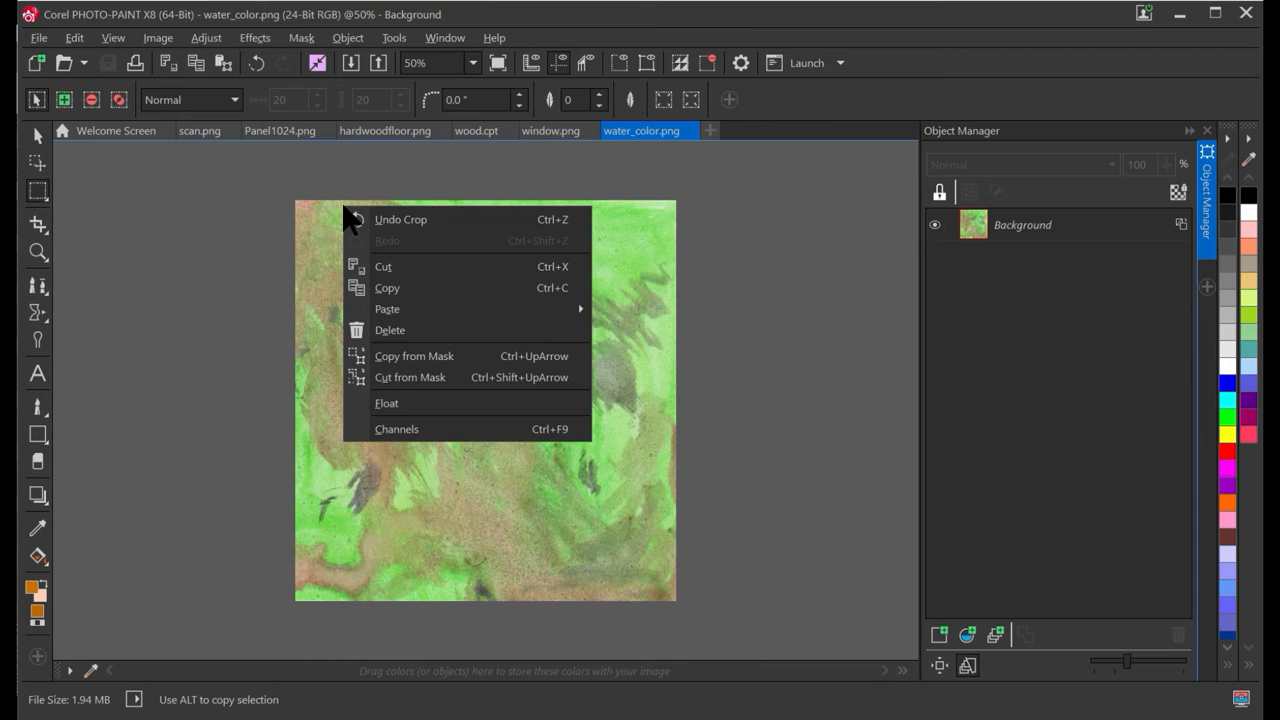
click(416, 285)
click(477, 134)
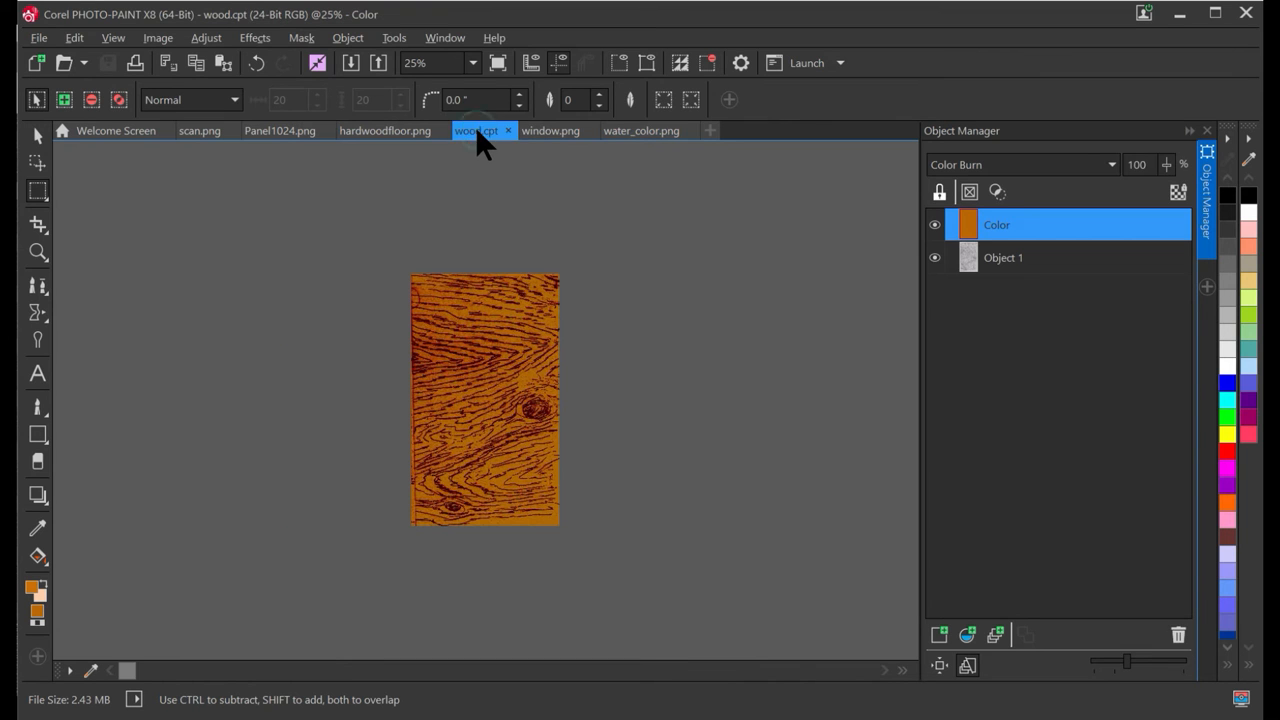
scroll(329, 251, up, 1)
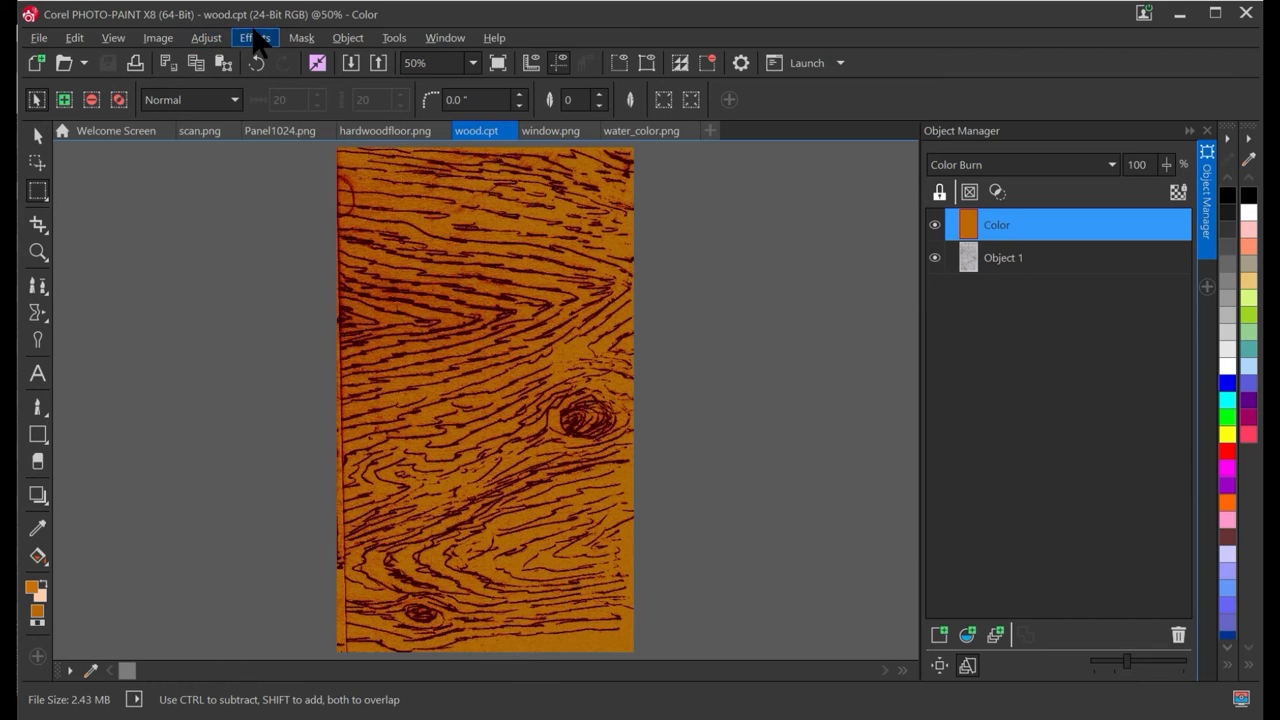
click(75, 38)
mouse_move(102, 309)
click(360, 309)
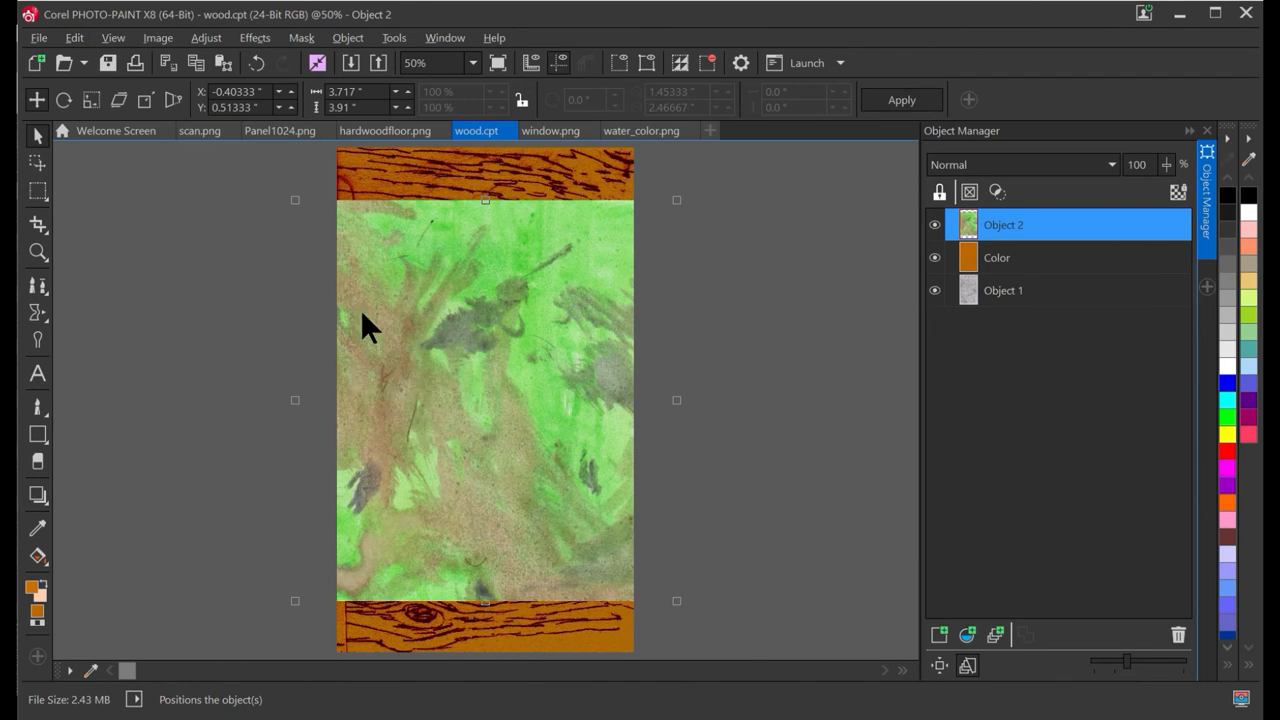
Enlarge the pasted watercolour object to about 6.6 by 6.9 inches so it covers the whole wood texture.
drag(678, 602, 709, 694)
drag(742, 200, 805, 133)
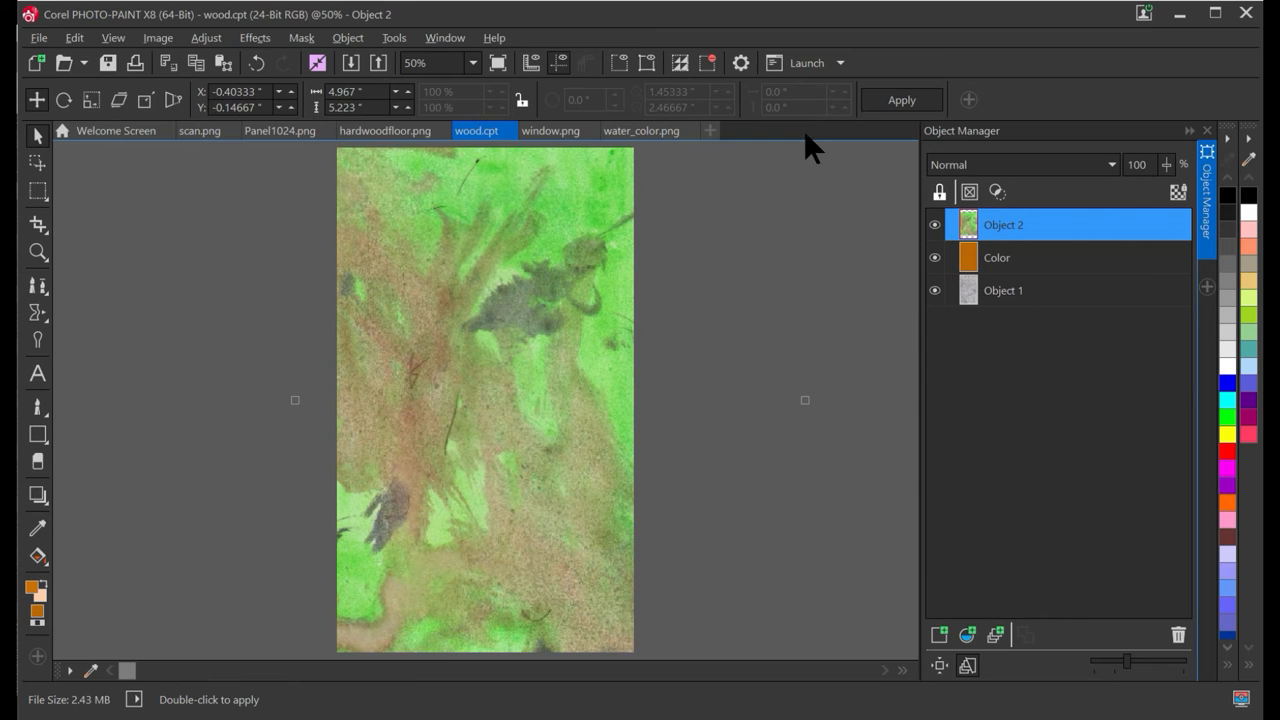
scroll(783, 374, down, 1)
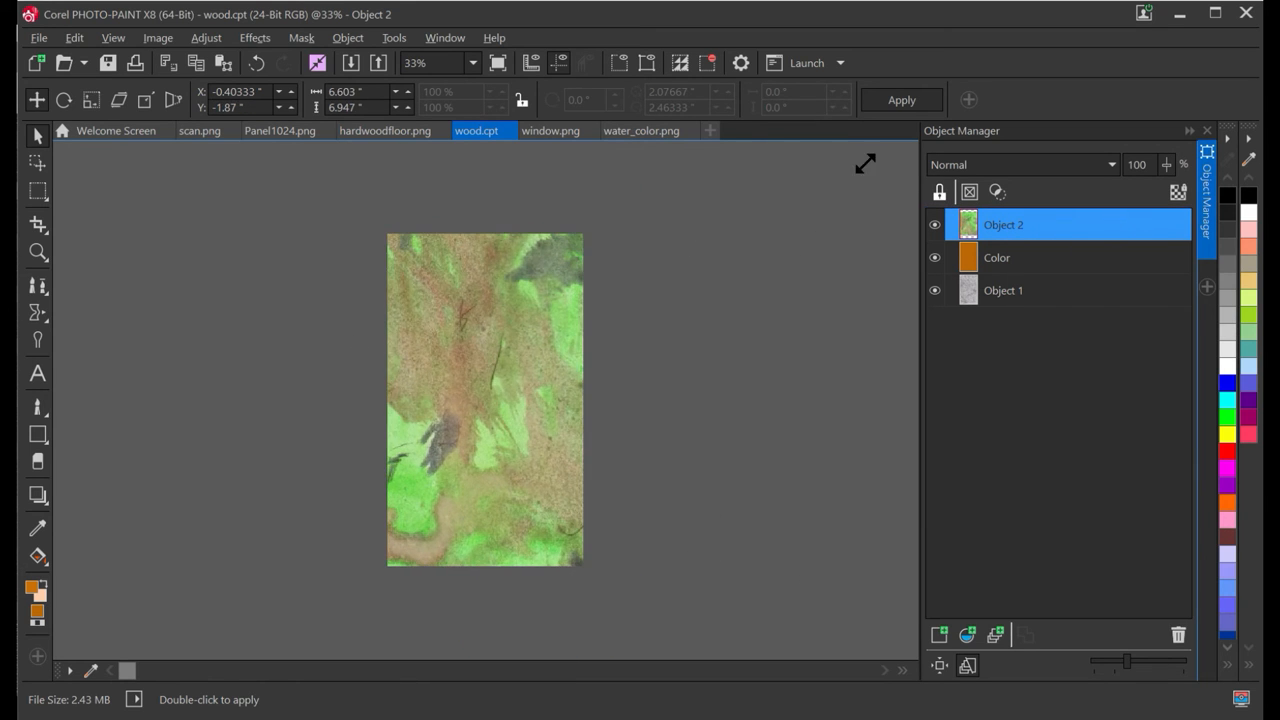
Set the watercolour object's merge mode to Multiply and its opacity to 59%.
double_click(1052, 229)
click(774, 264)
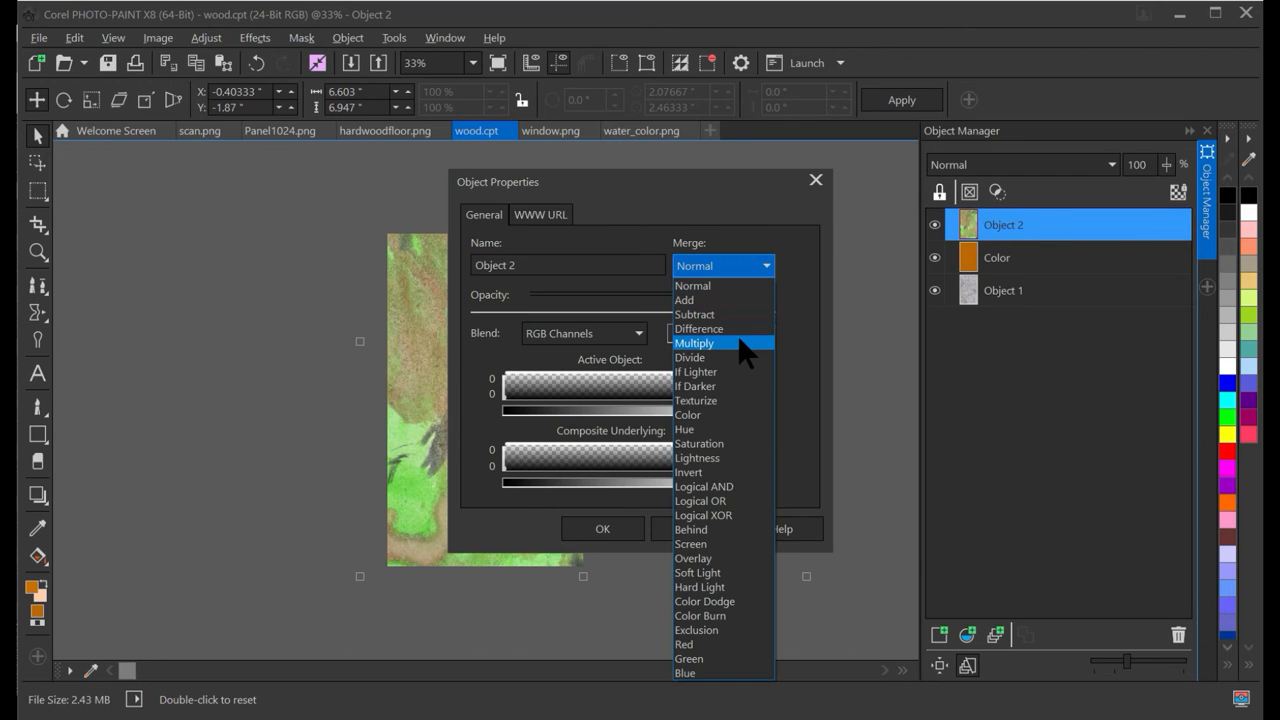
click(745, 331)
drag(663, 180, 856, 182)
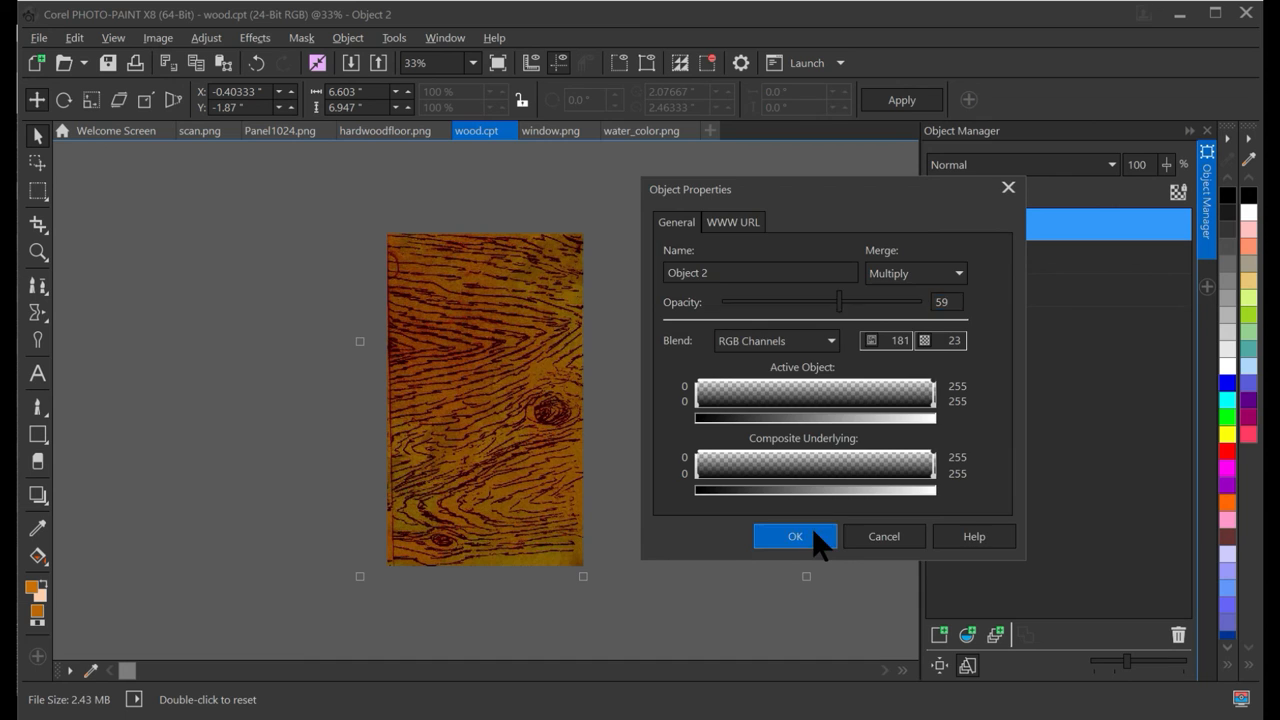
click(812, 530)
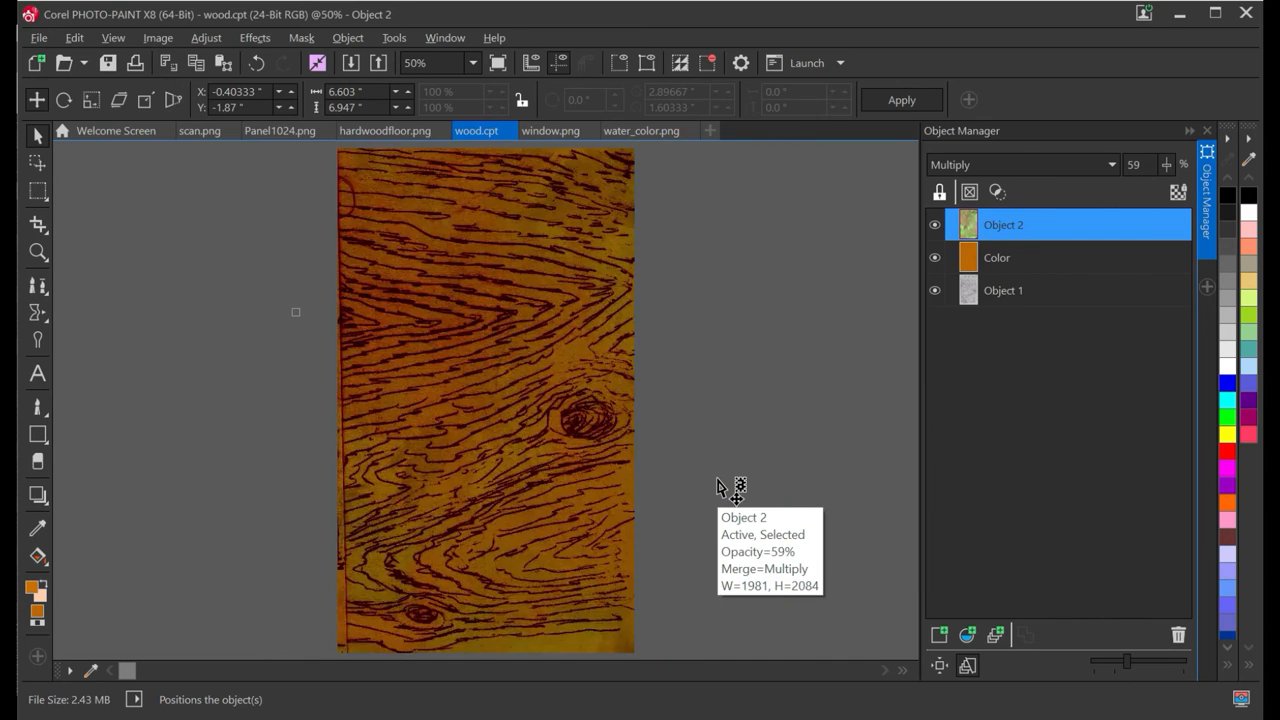
Look over the scanned panel drawing in Panel.png and the gothic window drawing in window.png.
scroll(720, 487, down, 1)
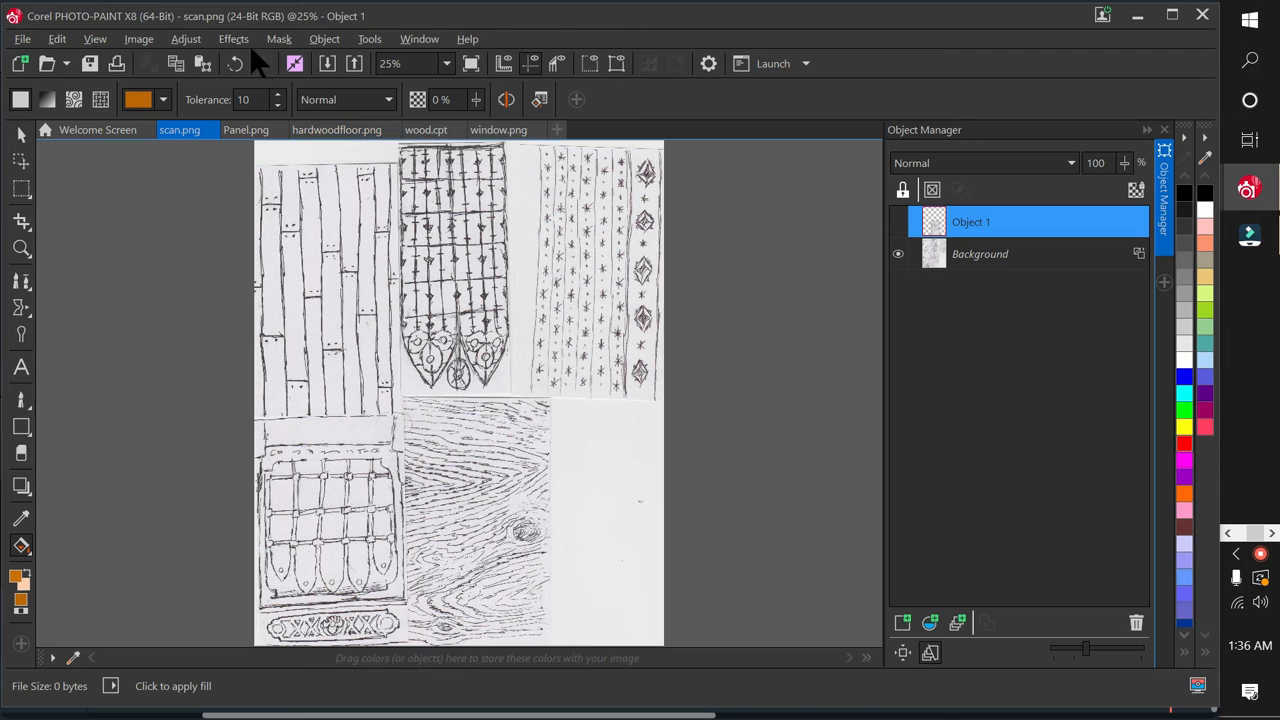
click(255, 128)
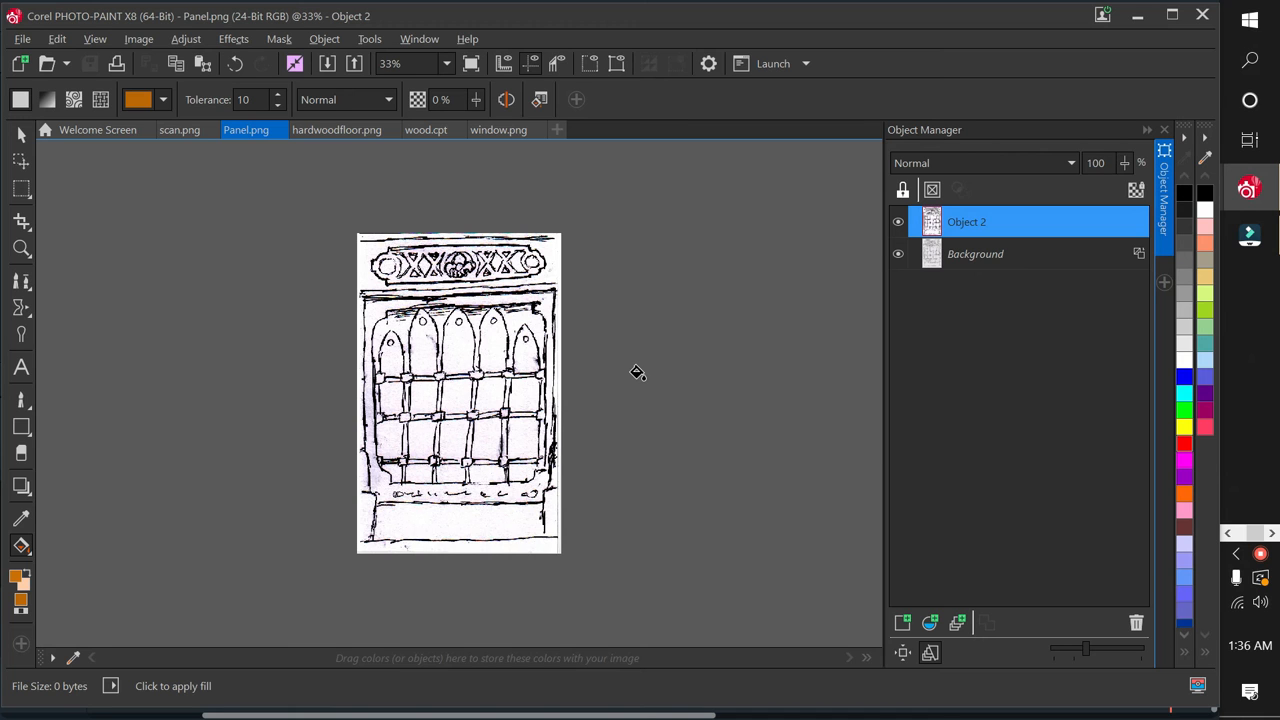
scroll(637, 373, up, 2)
scroll(637, 373, down, 1)
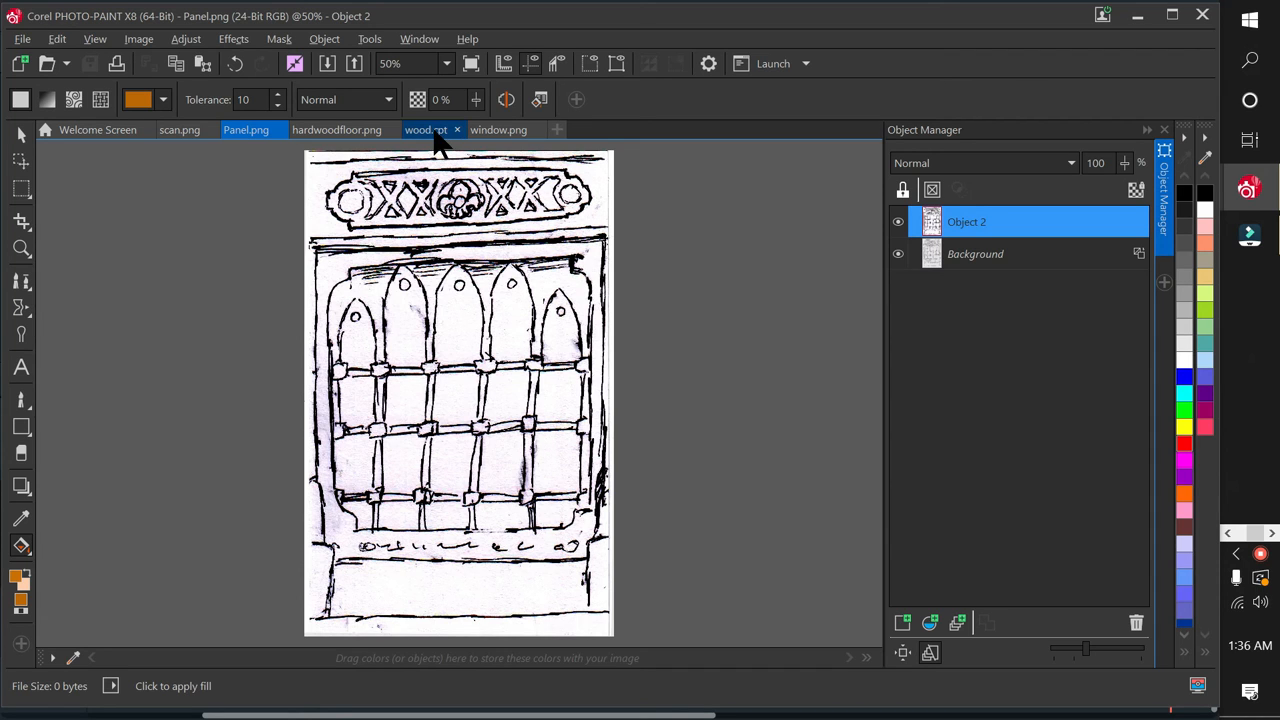
click(499, 131)
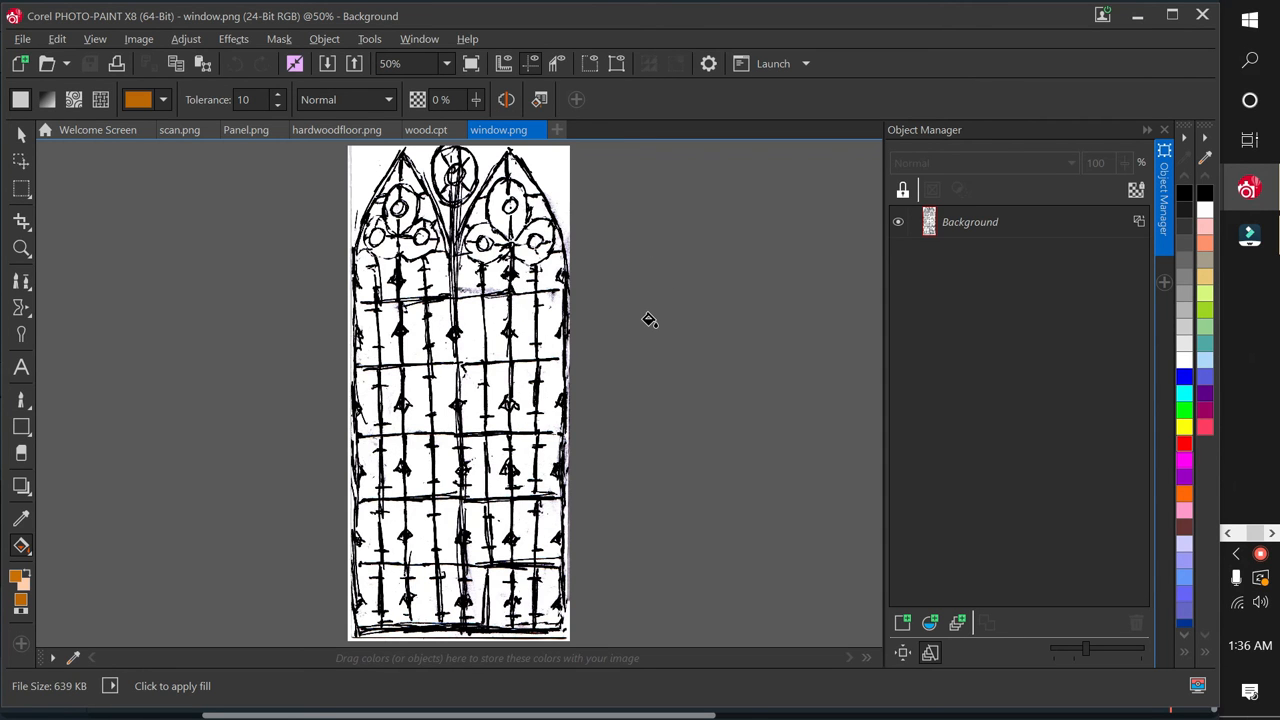
scroll(649, 320, down, 1)
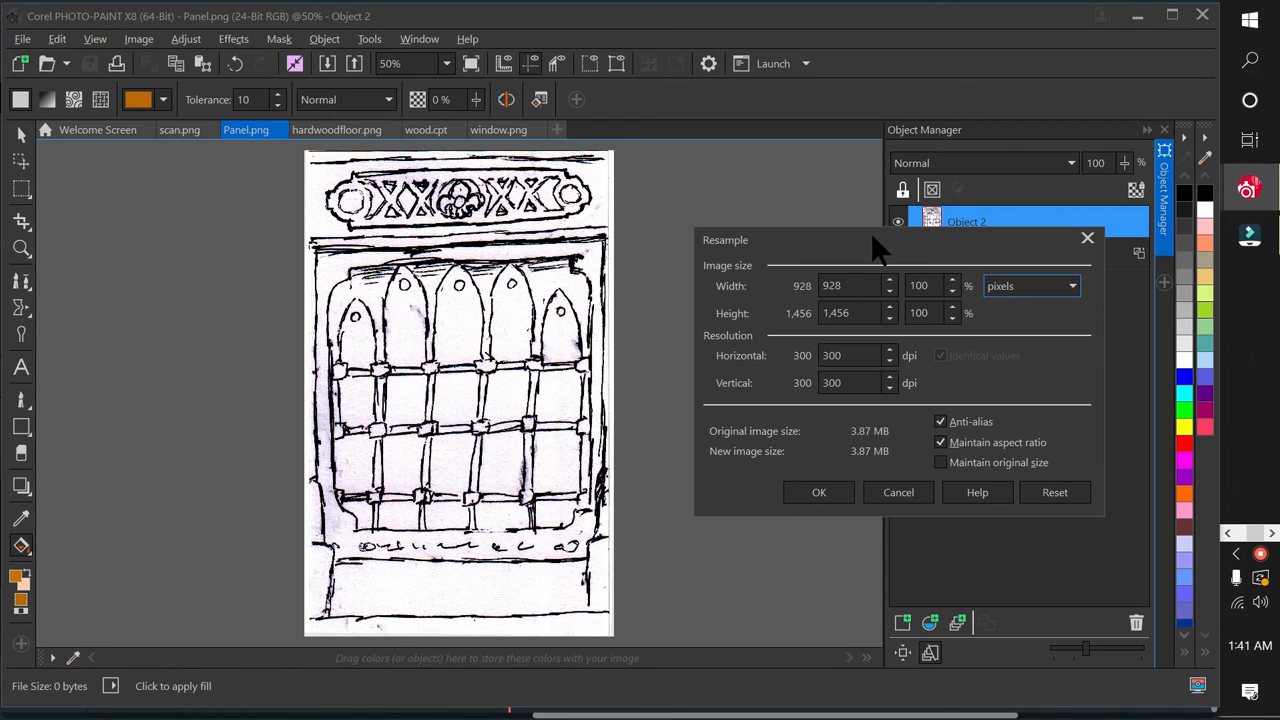
Resample Panel.png to 1024 pixels wide and 1025 pixels high without maintaining the aspect ratio.
click(846, 286)
drag(846, 286, 802, 278)
text(10)
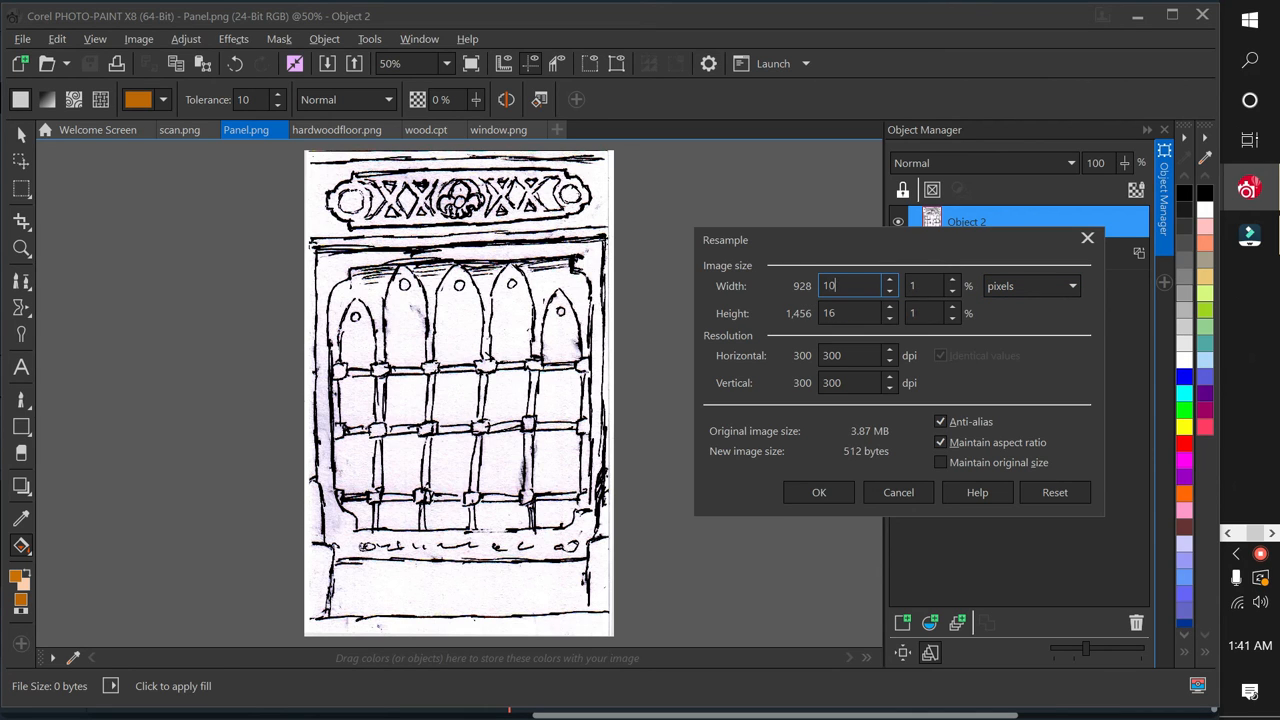
text(24)
click(941, 442)
click(866, 313)
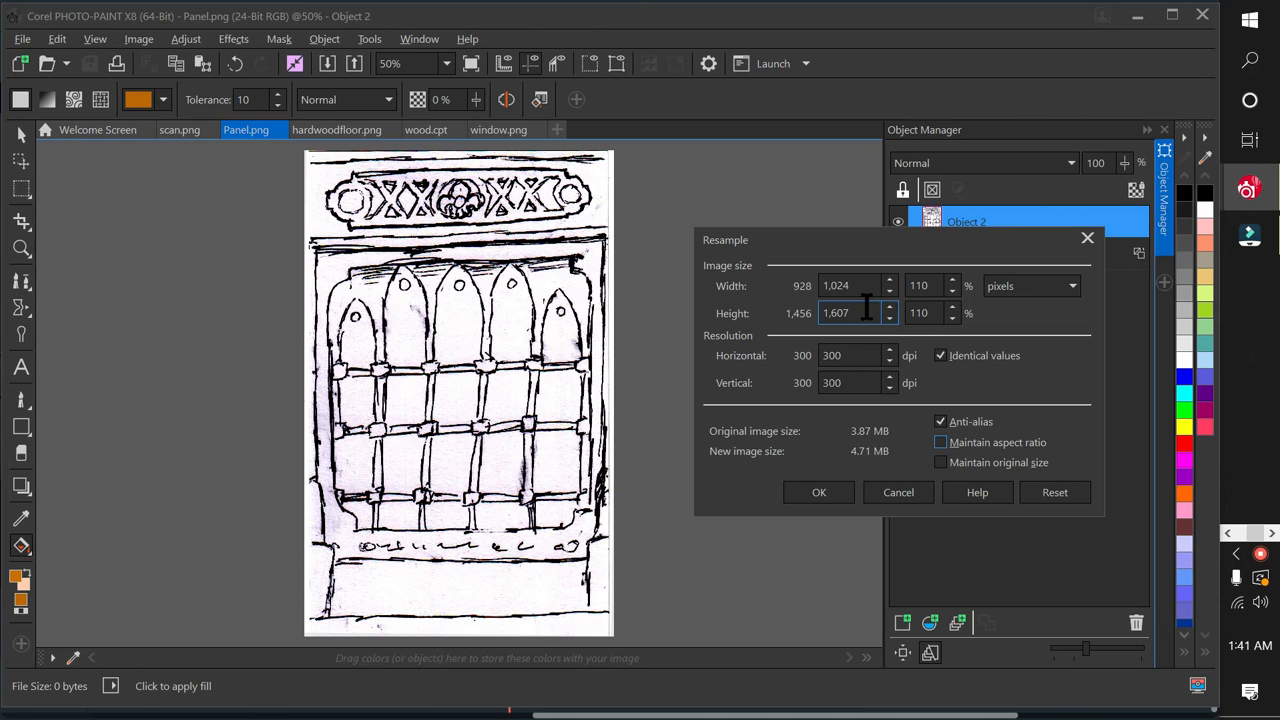
drag(866, 313, 786, 314)
text(1)
text(025)
click(811, 493)
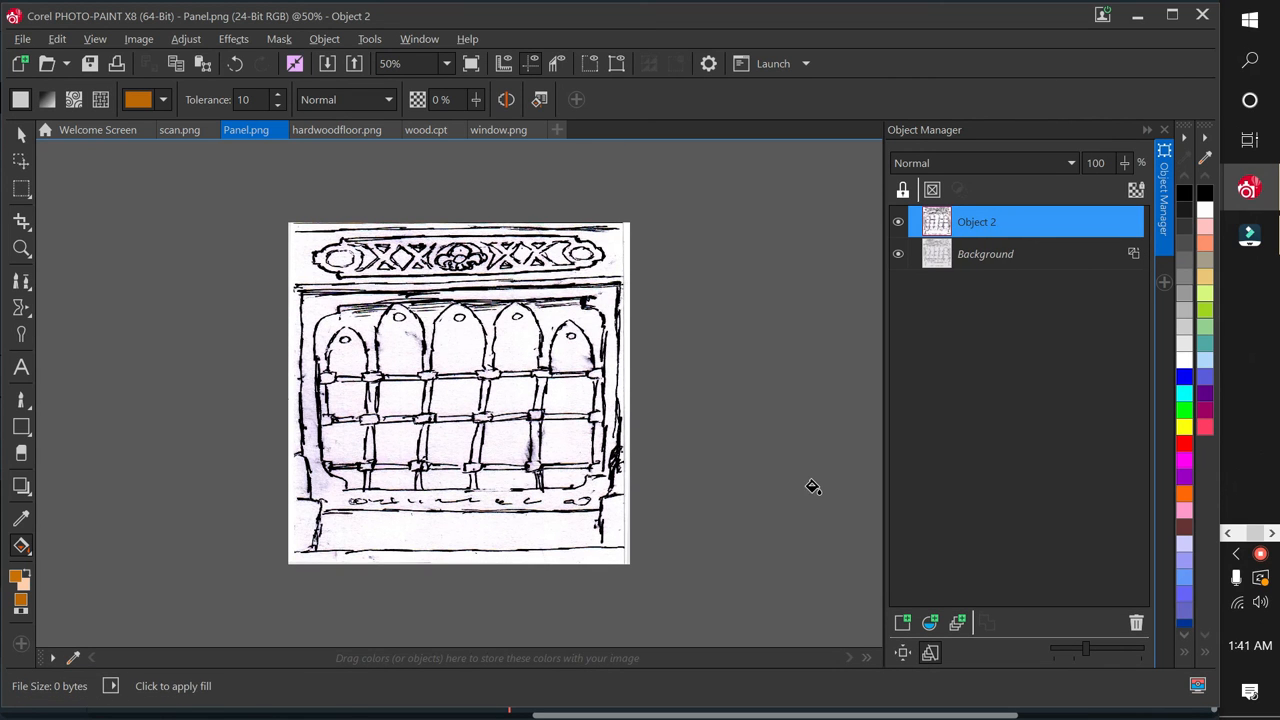